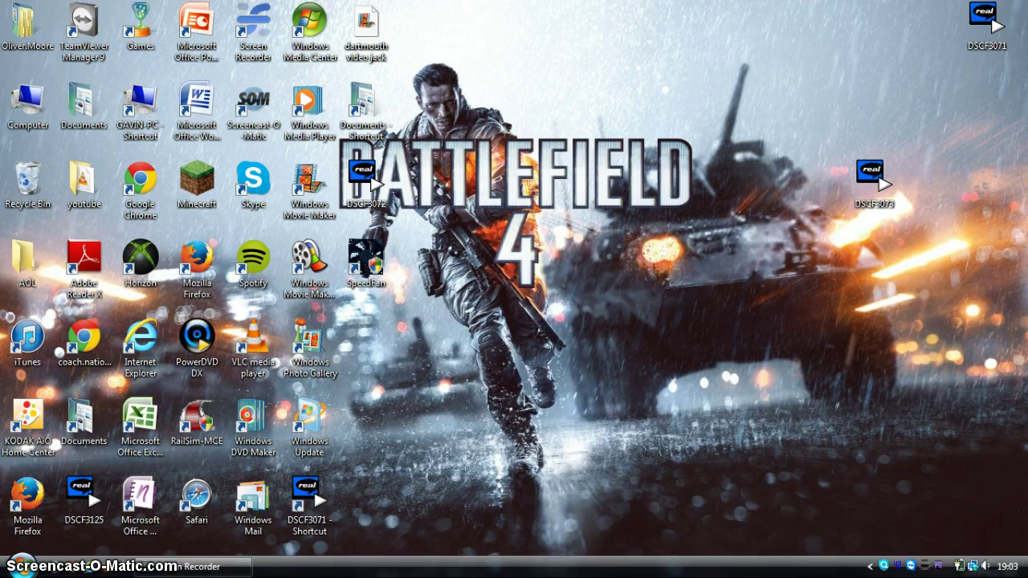
Launch PowerPoint and title the first slide 'minecraftgamer203'.
double_click(196, 36)
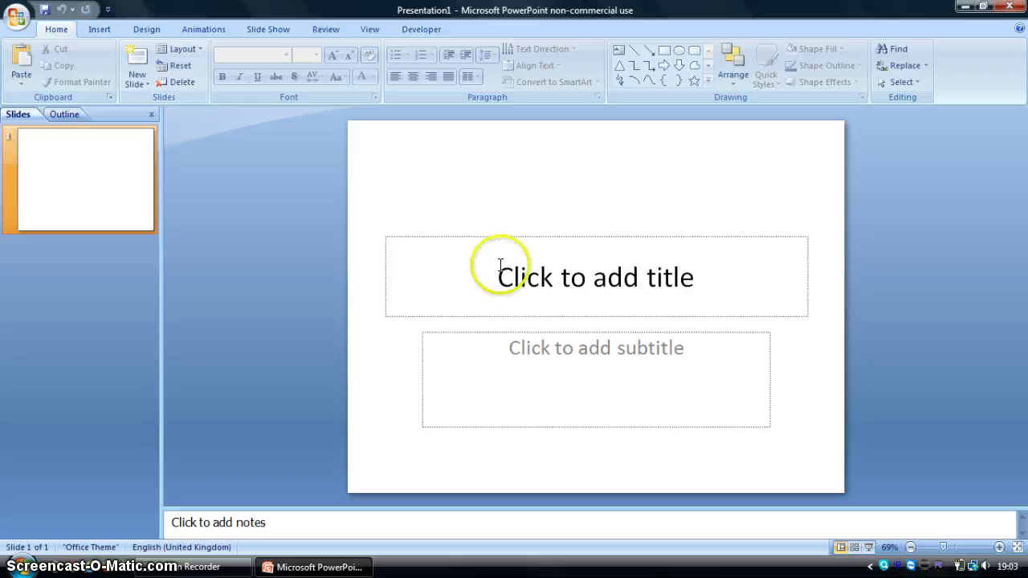
click(539, 290)
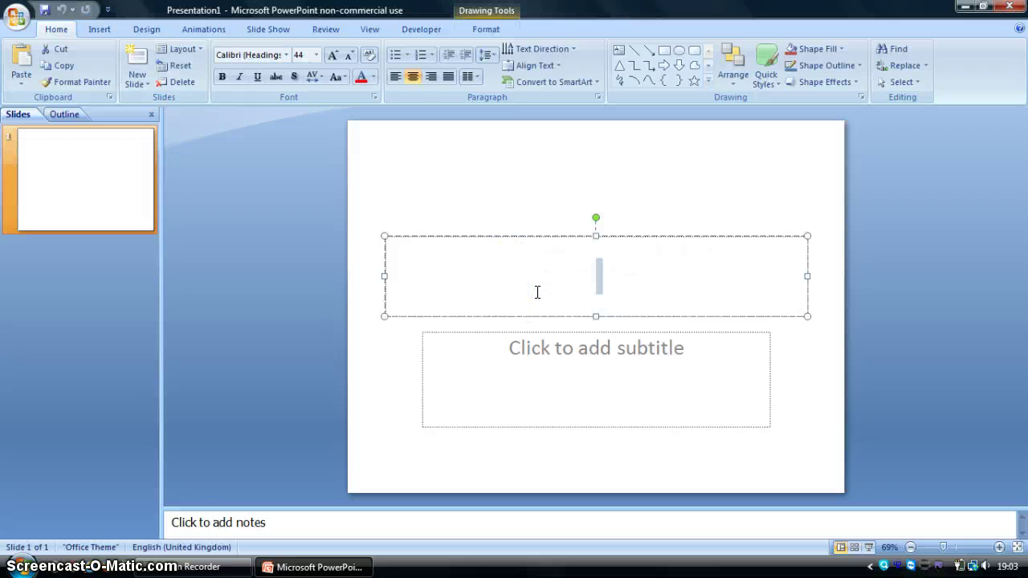
text(m)
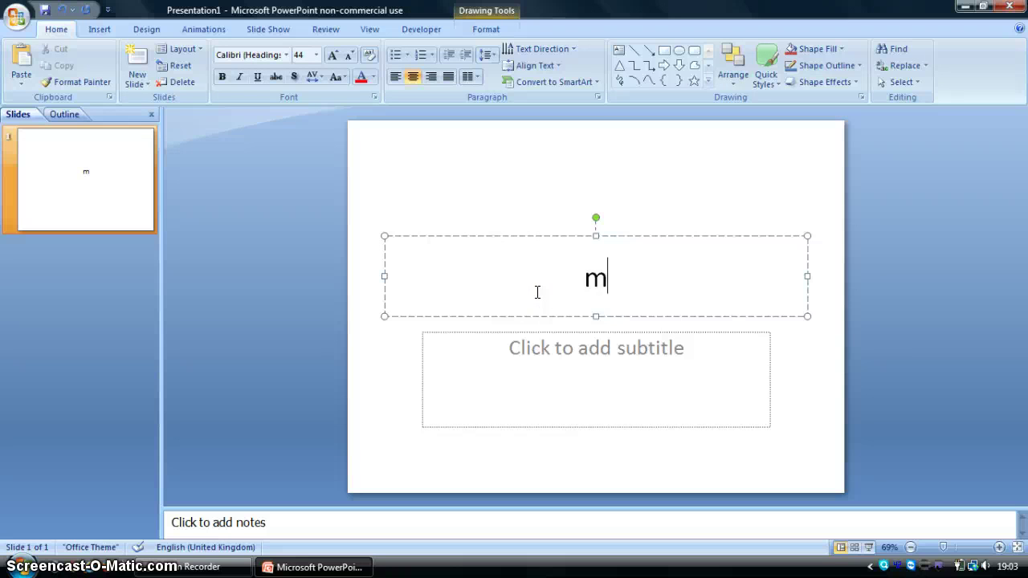
text(inecraft)
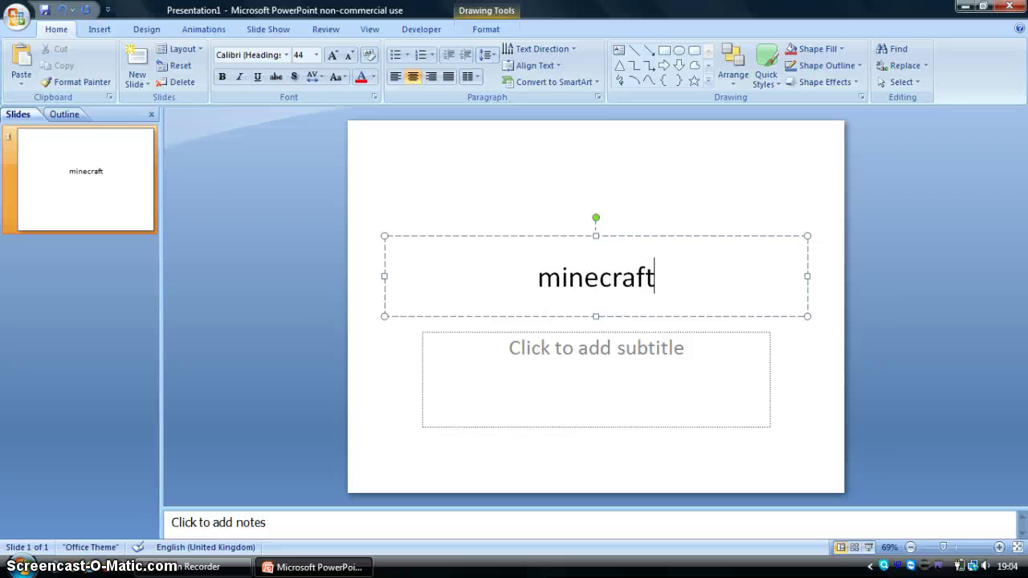
text(gamer)
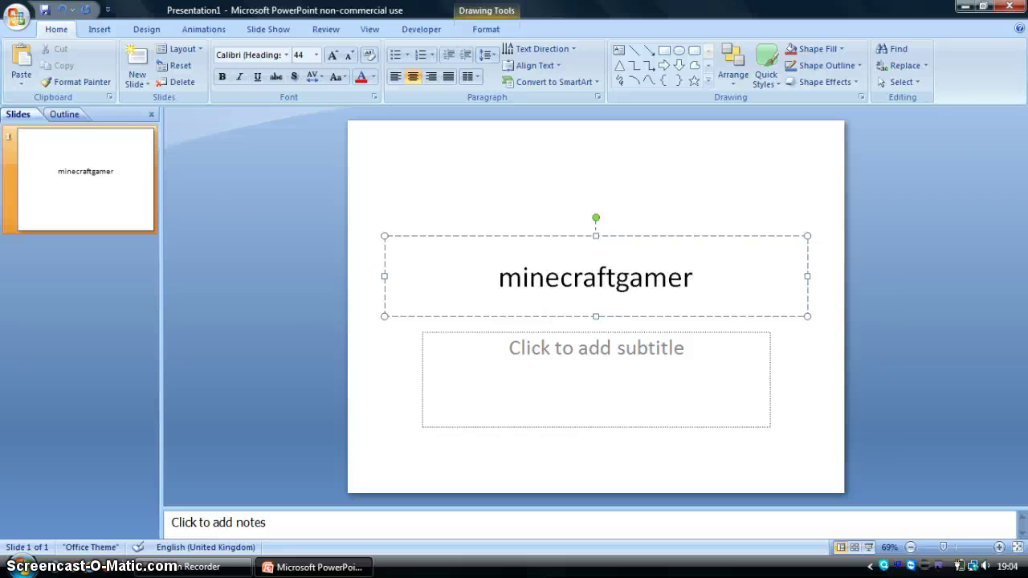
text(203)
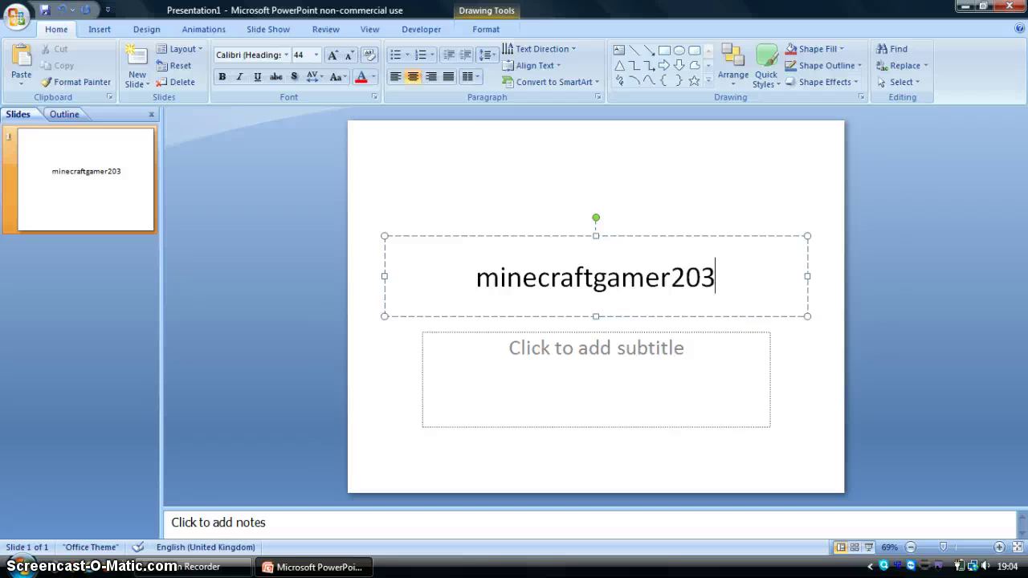
Browse the Design themes and colour schemes, then apply the Verve theme.
click(147, 29)
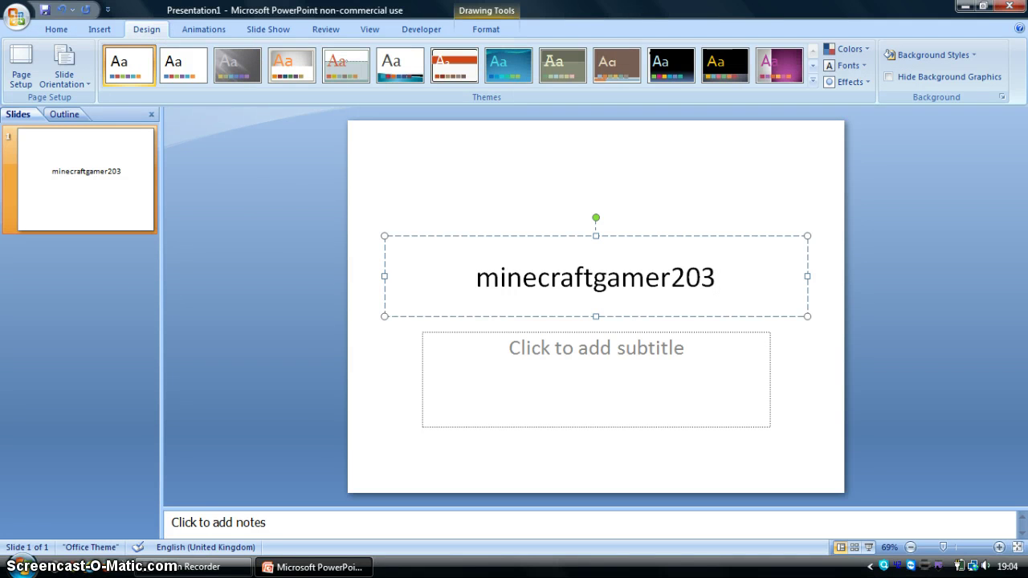
click(812, 64)
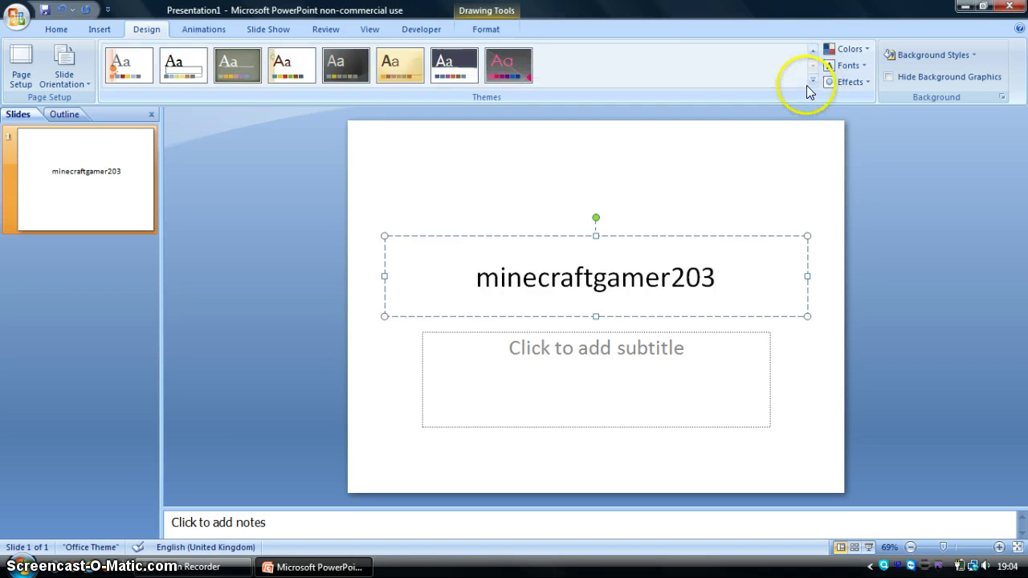
click(812, 80)
click(906, 313)
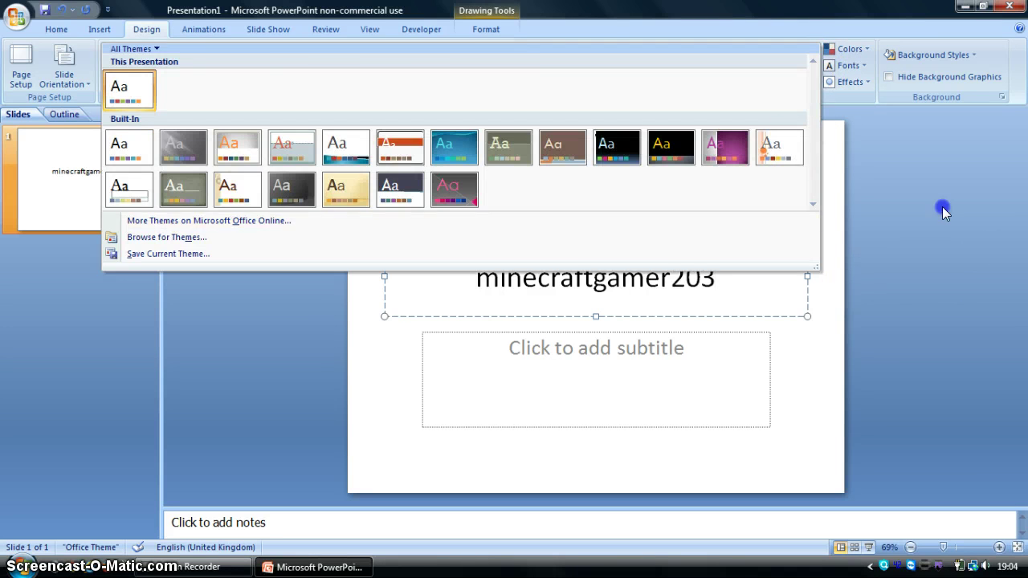
click(813, 50)
click(831, 51)
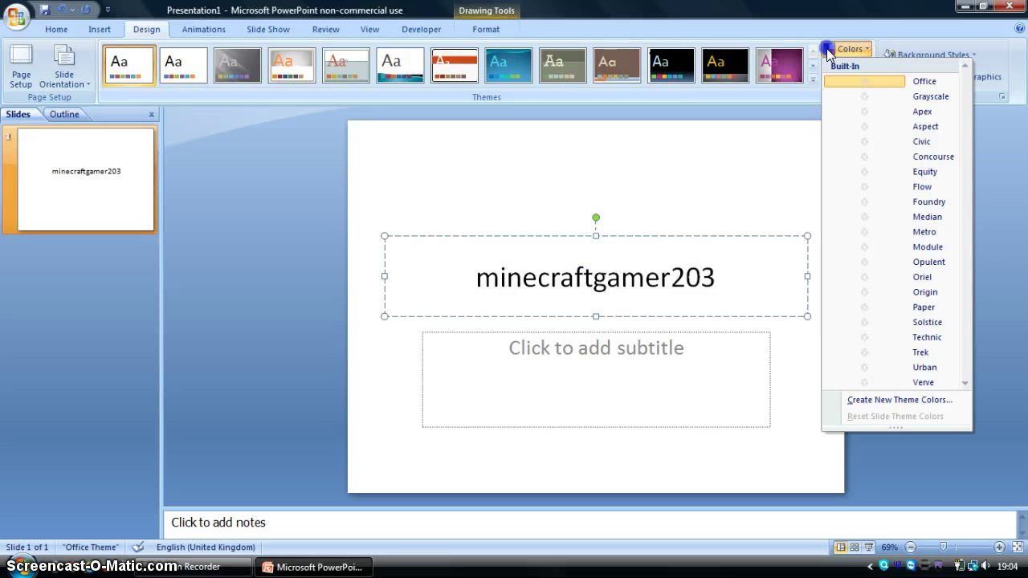
click(794, 83)
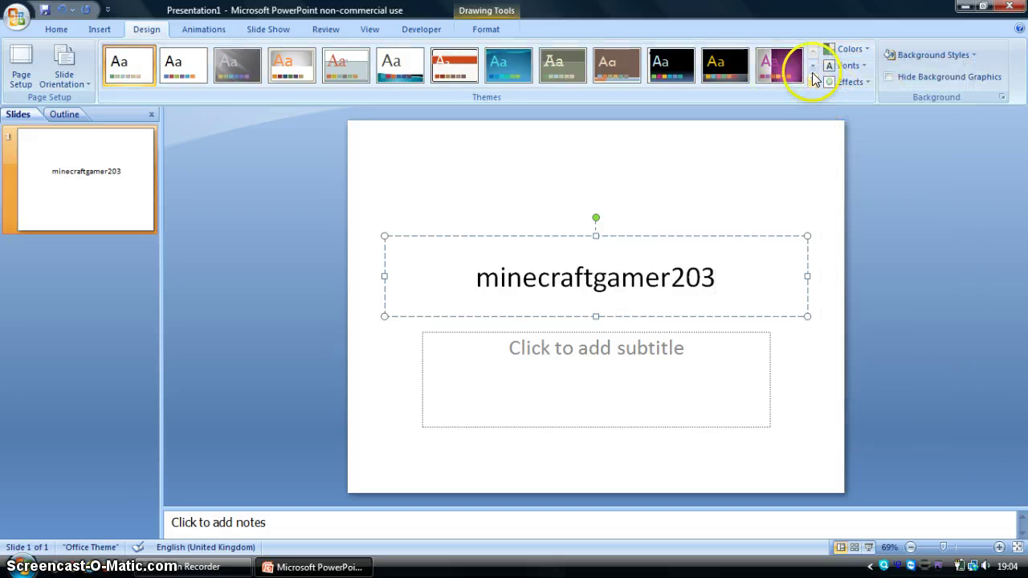
click(812, 66)
click(510, 84)
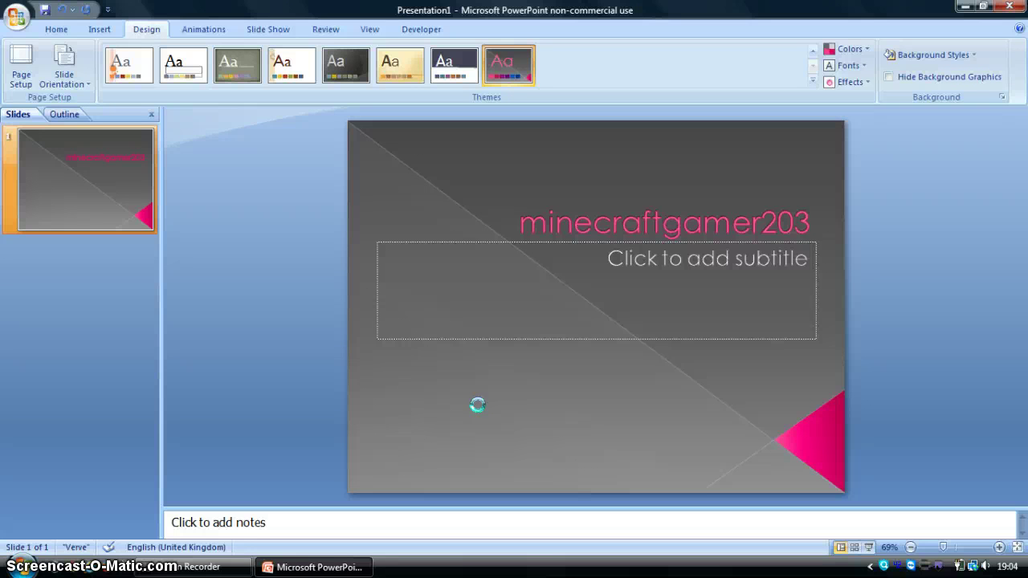
Add a second slide titled 'Pictures'.
right_click(53, 166)
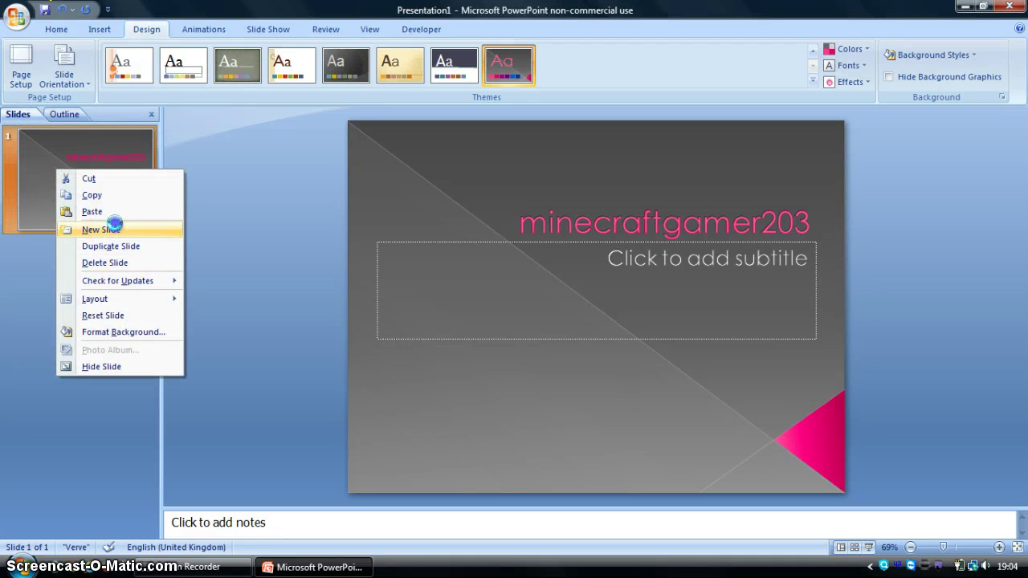
click(114, 227)
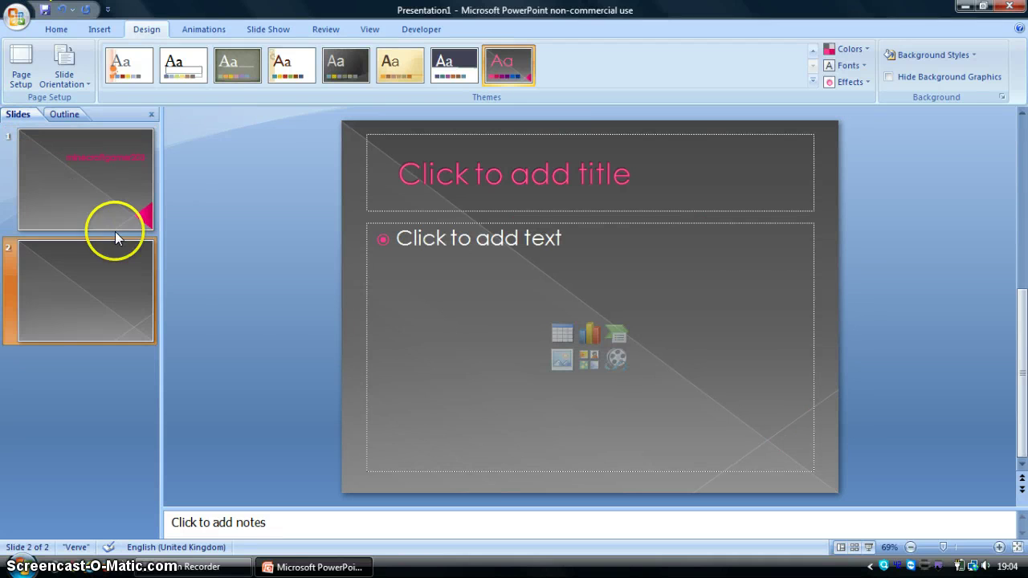
click(736, 211)
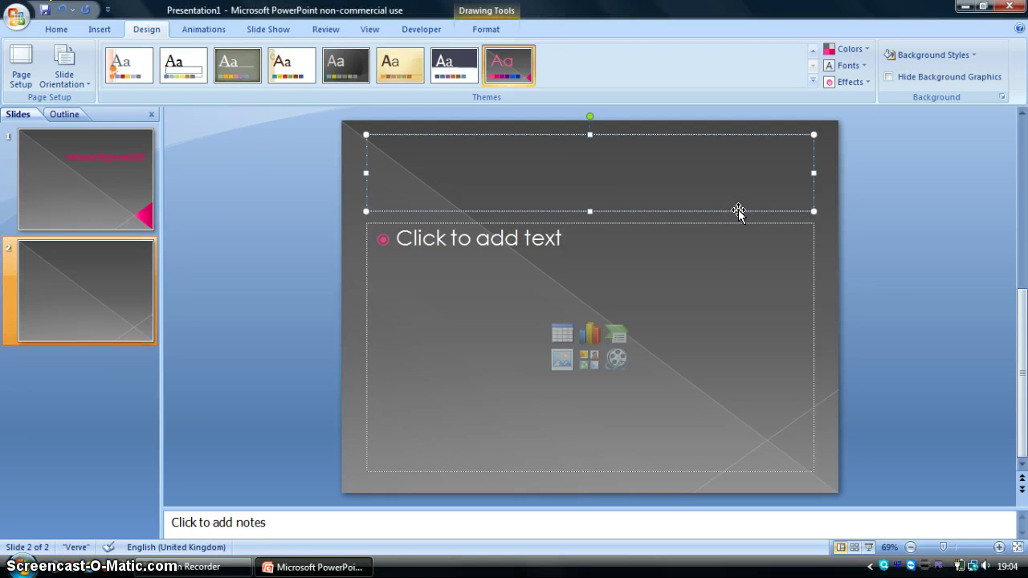
text(Pictures)
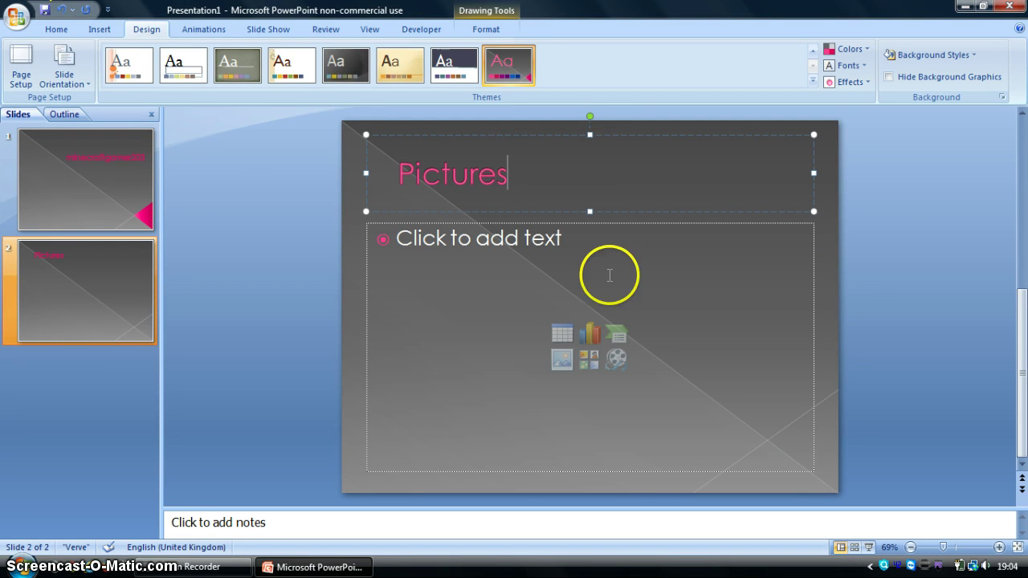
click(222, 234)
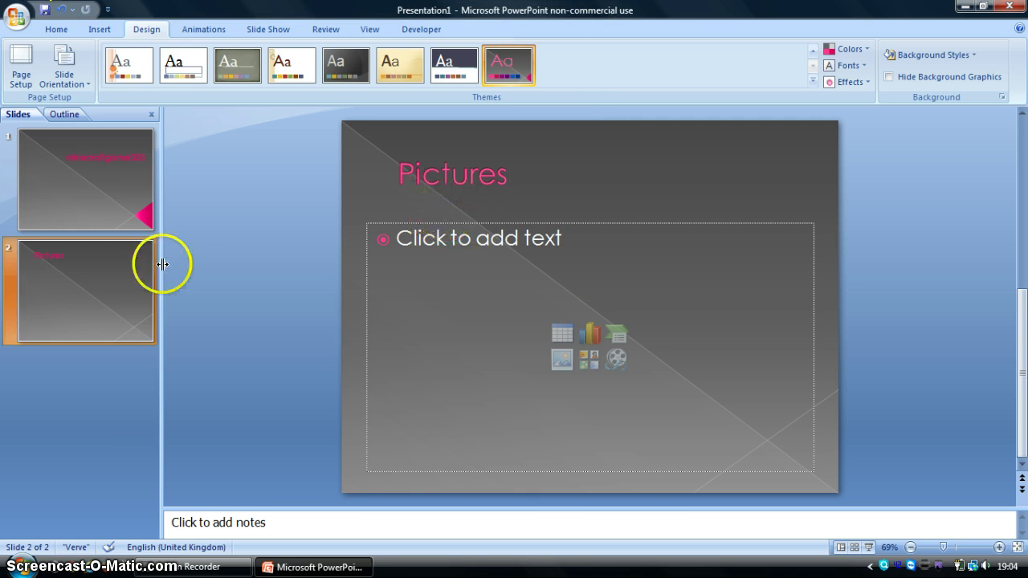
Add a third slide titled 'Video`s'.
right_click(83, 319)
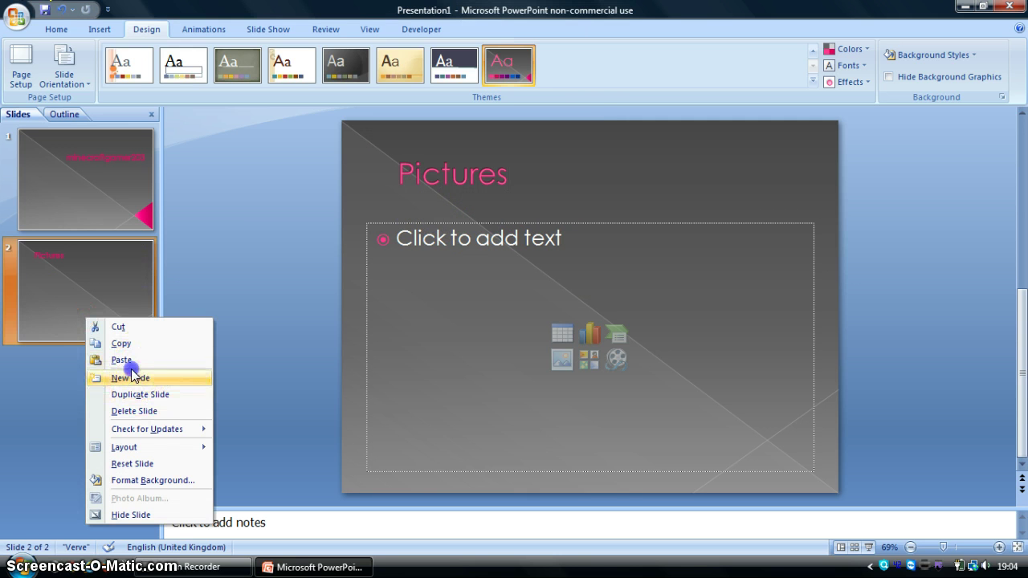
click(130, 377)
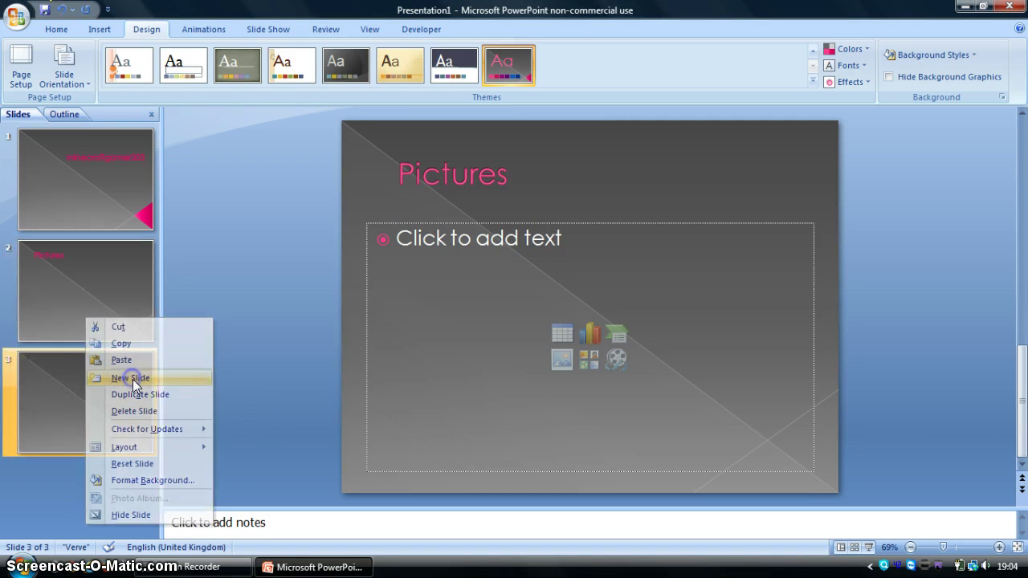
click(439, 190)
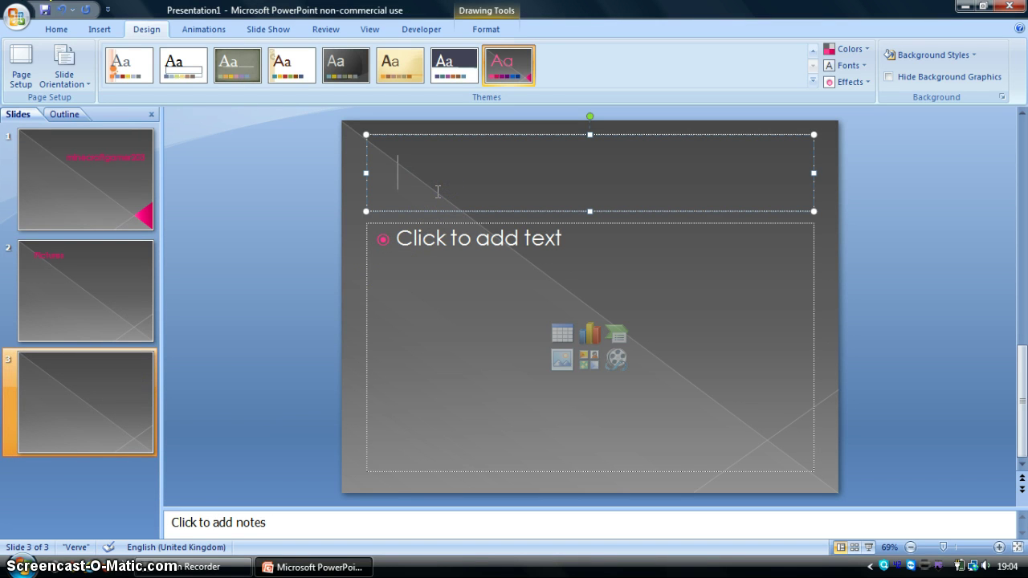
text(Video)
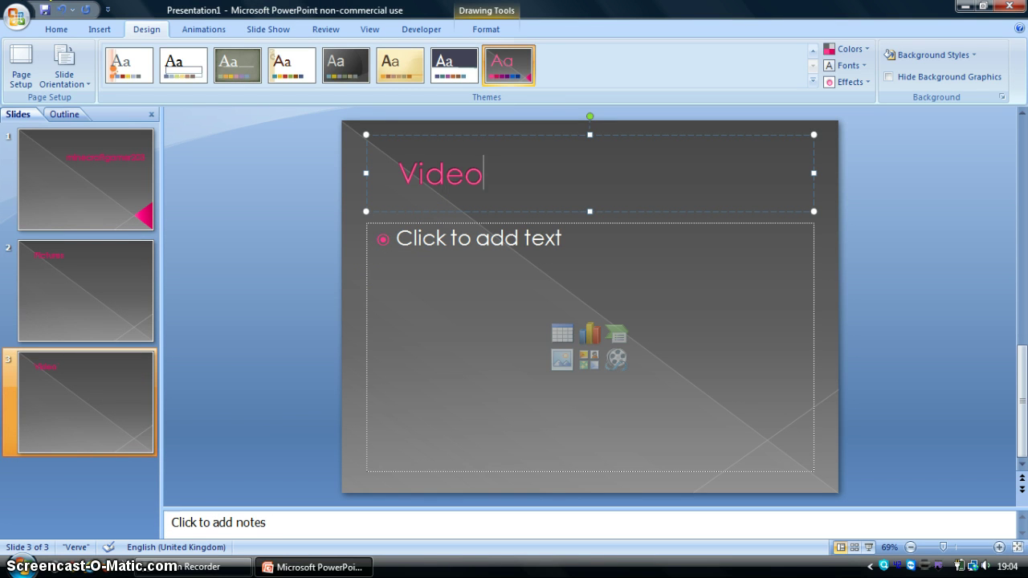
text(s)
Insert a new fourth slide and give it the title 'Gaming'.
right_click(98, 363)
click(129, 217)
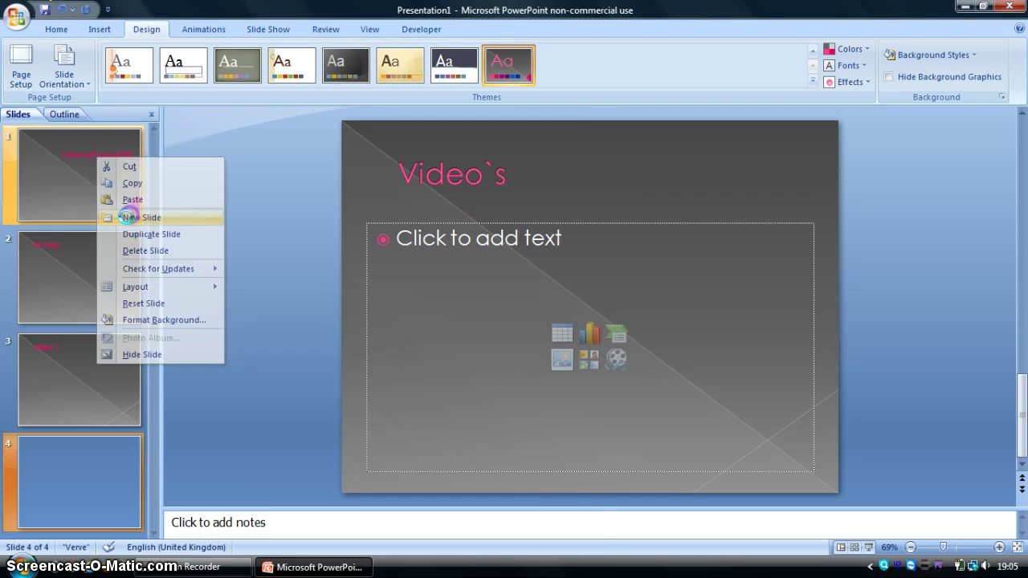
click(448, 201)
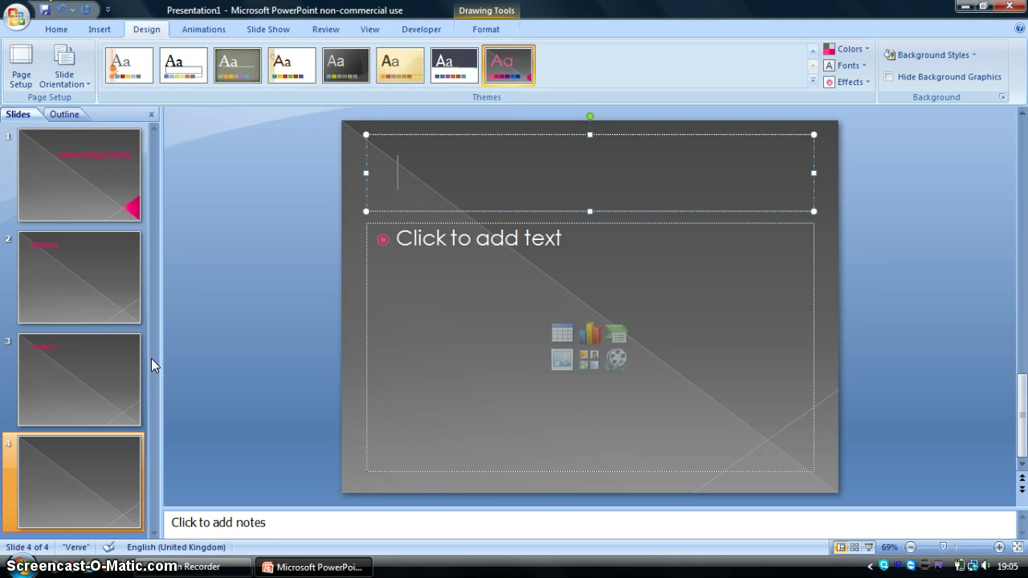
text(Gaming)
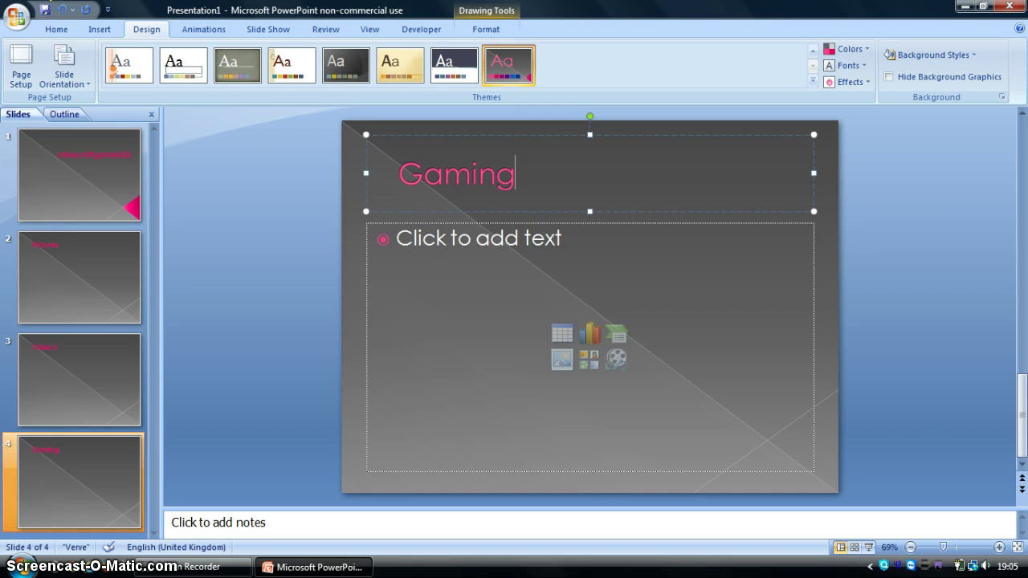
Append a fifth slide titled 'From minecraftgamer203', fixing a mistyped first letter.
right_click(21, 496)
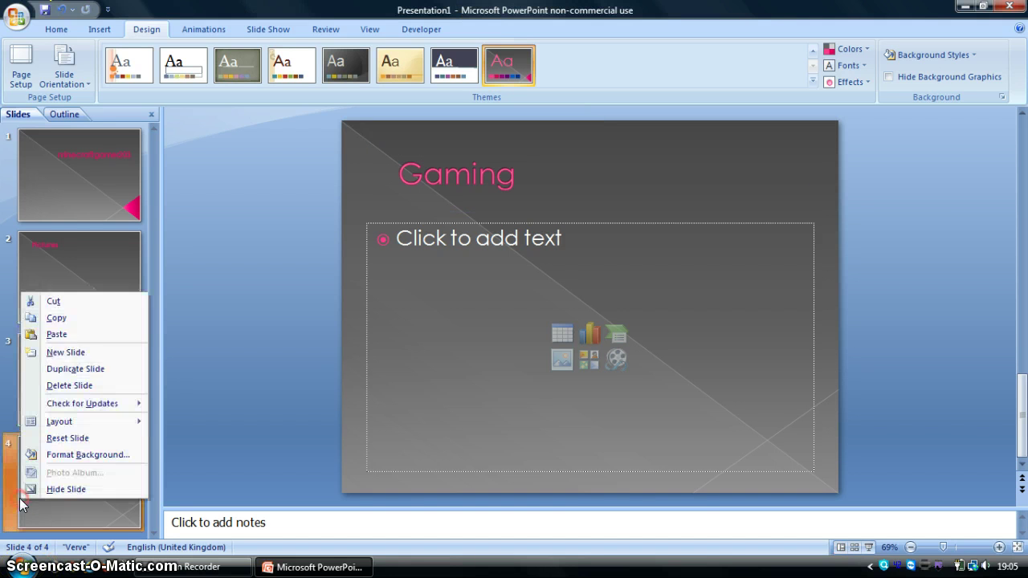
click(57, 354)
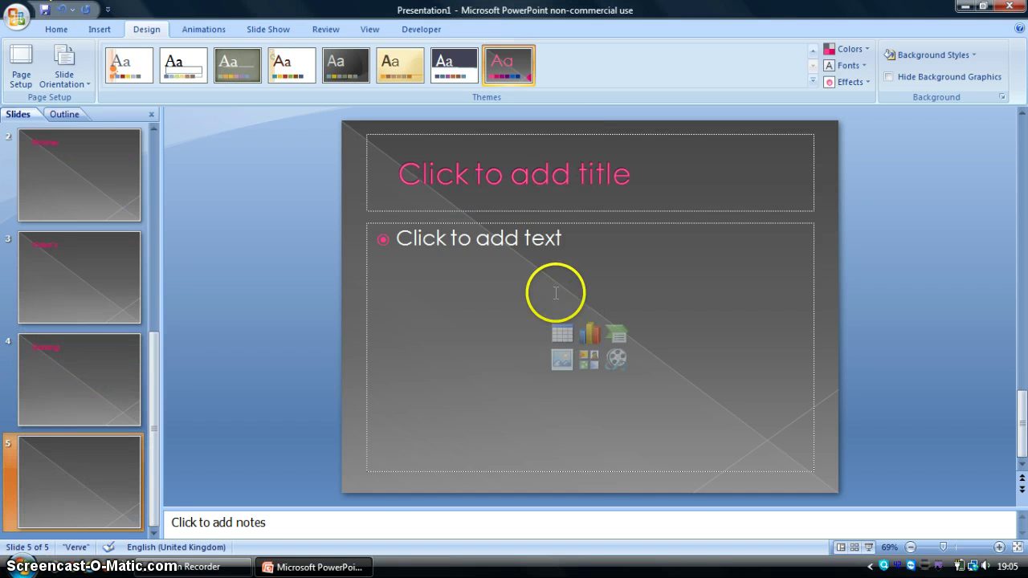
click(537, 168)
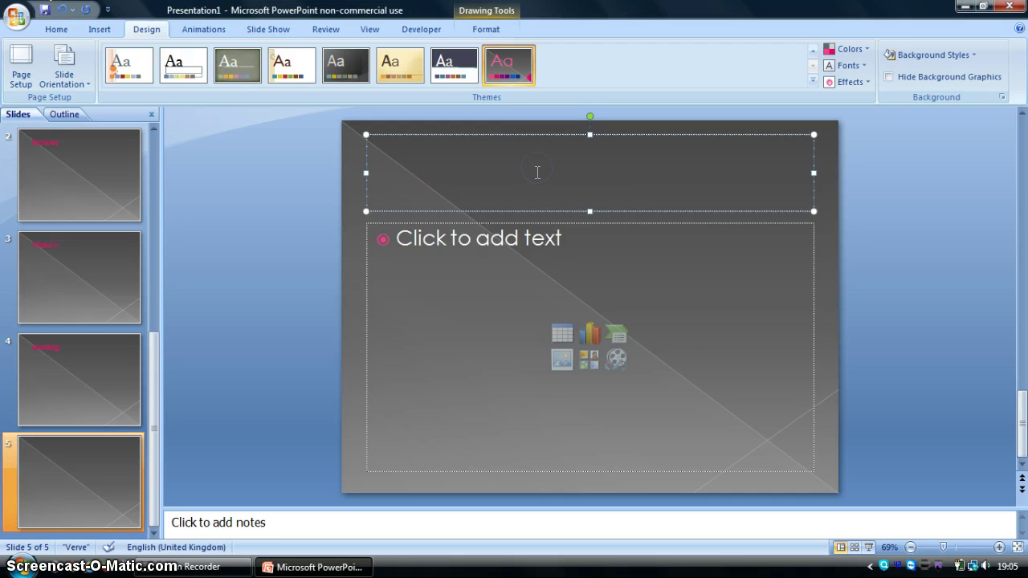
text(C)
key(BackSpace)
text(from)
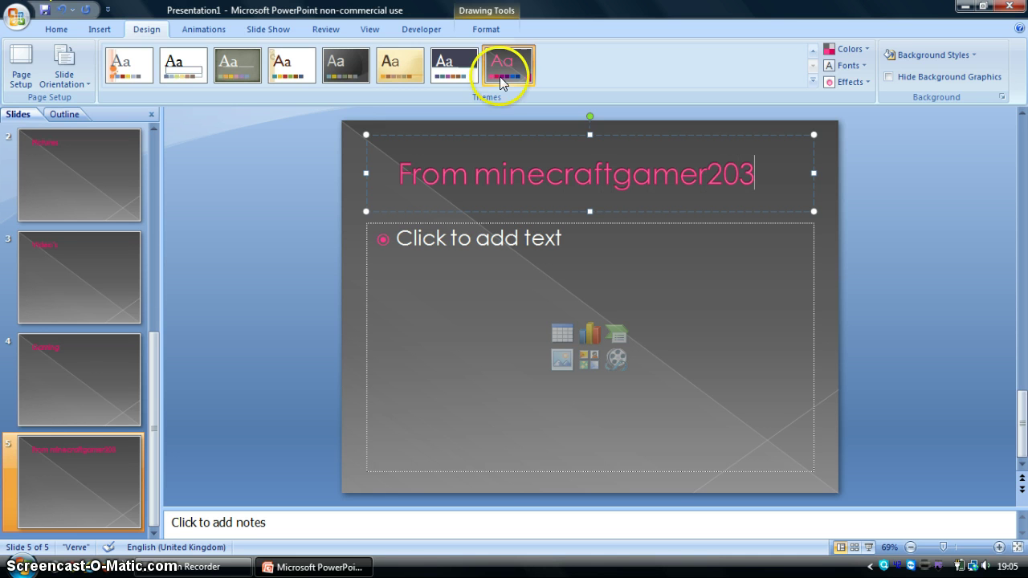
scroll(72, 402, up, 1)
click(4, 436)
click(54, 298)
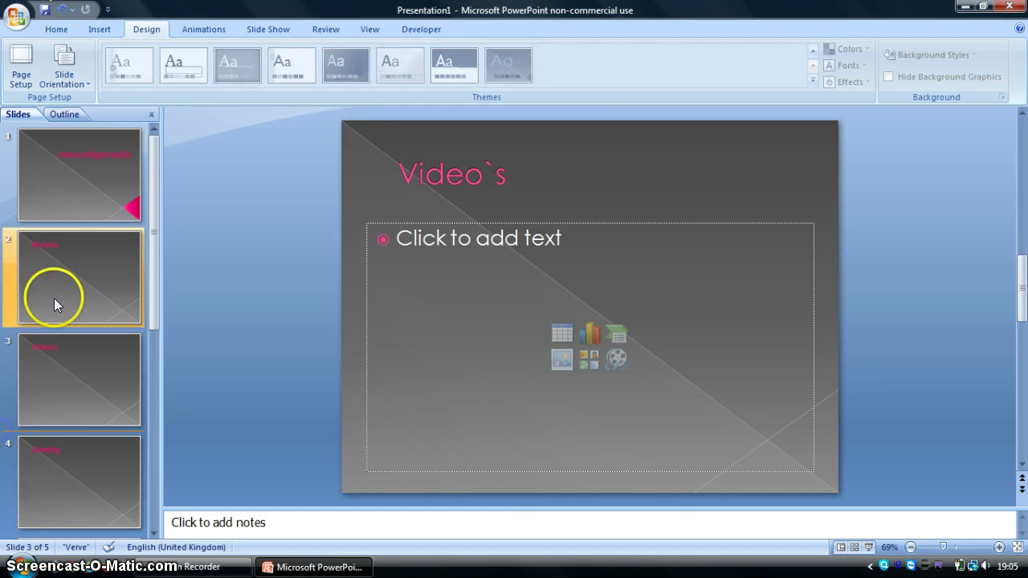
Change the slide 1 'minecraftgamer203' title font colour to purple.
click(124, 159)
click(720, 231)
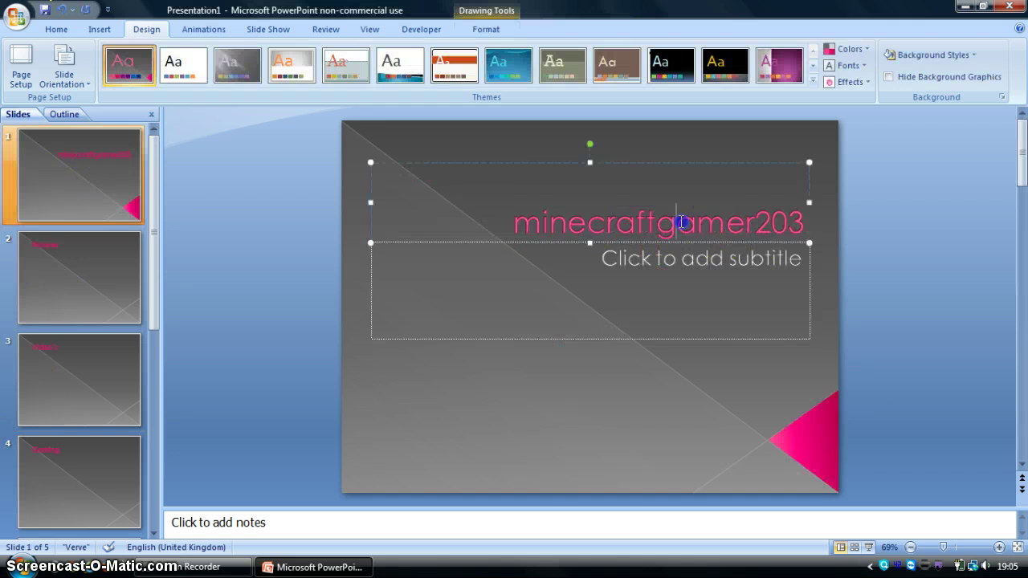
double_click(679, 223)
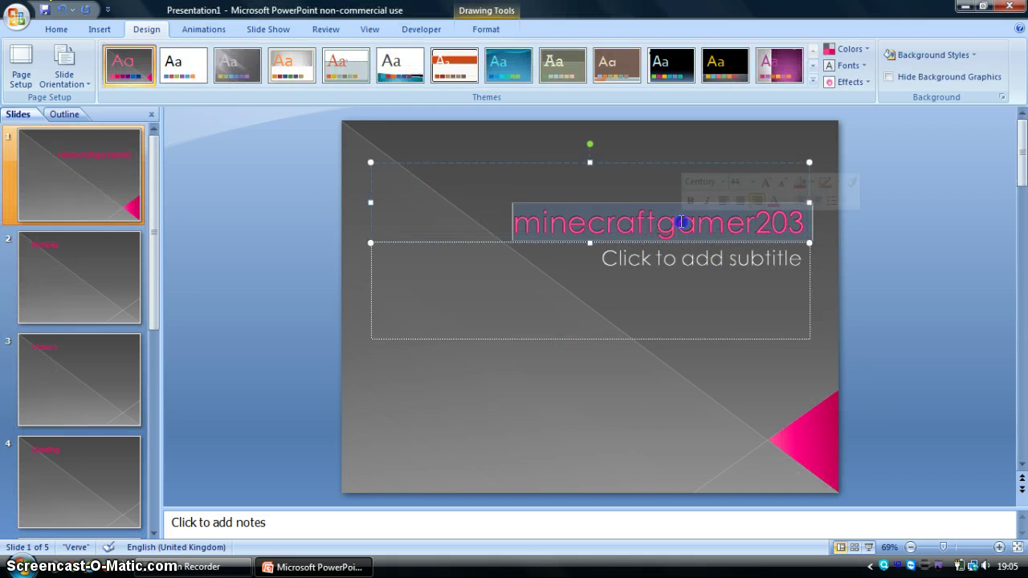
click(71, 28)
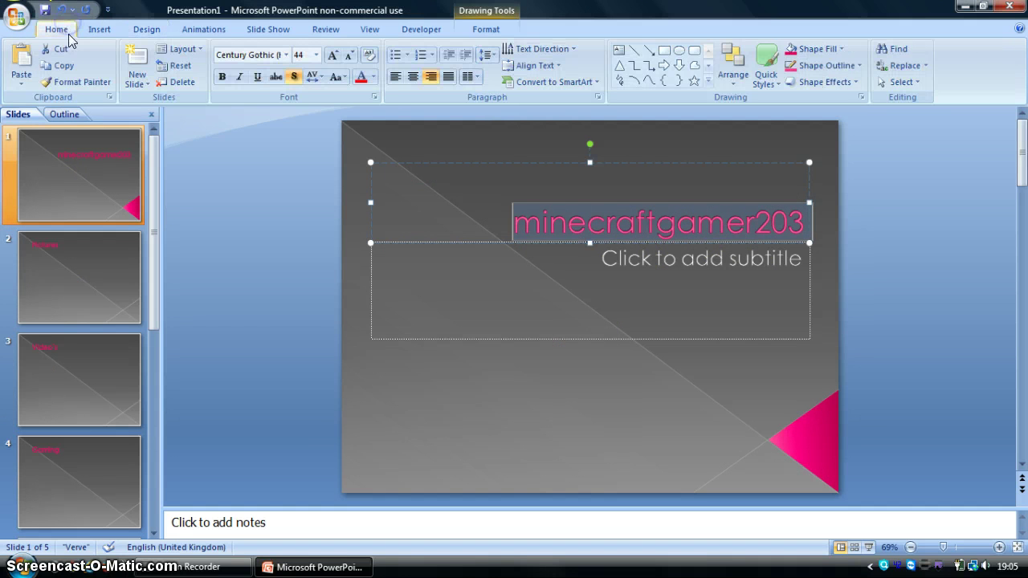
click(375, 78)
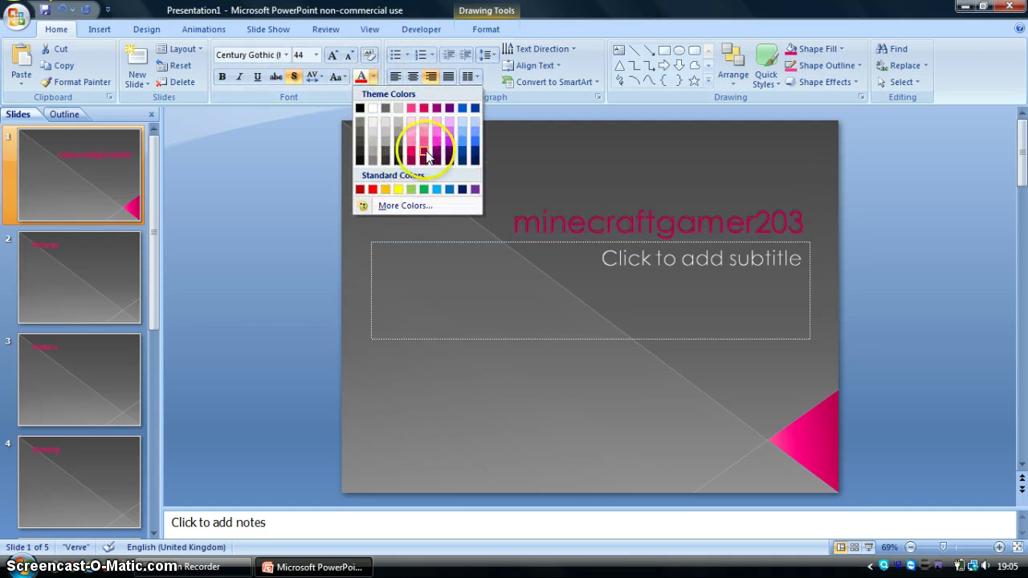
click(460, 112)
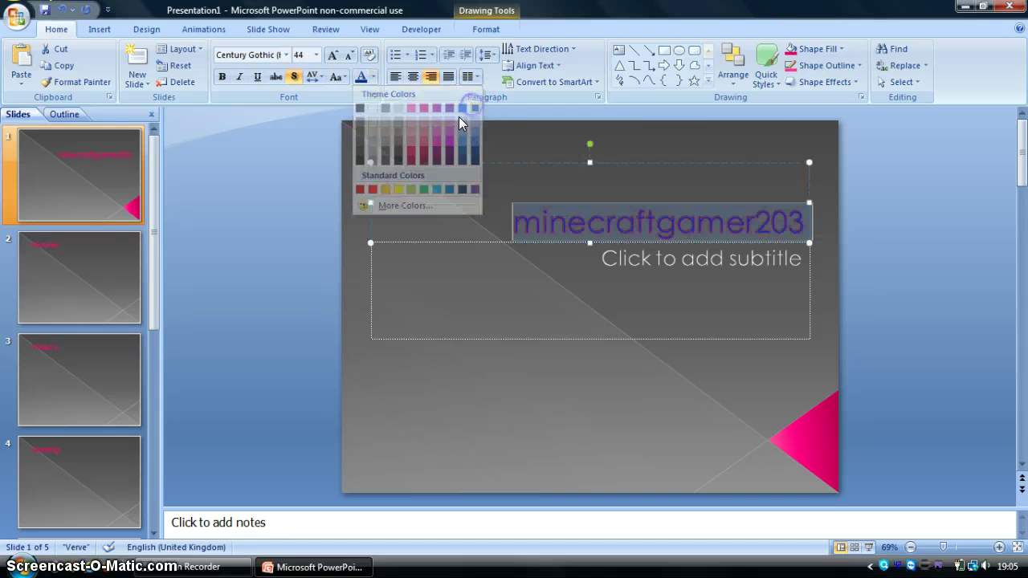
Make the slide 2 'Pictures' title purple, then review the other slides.
click(127, 257)
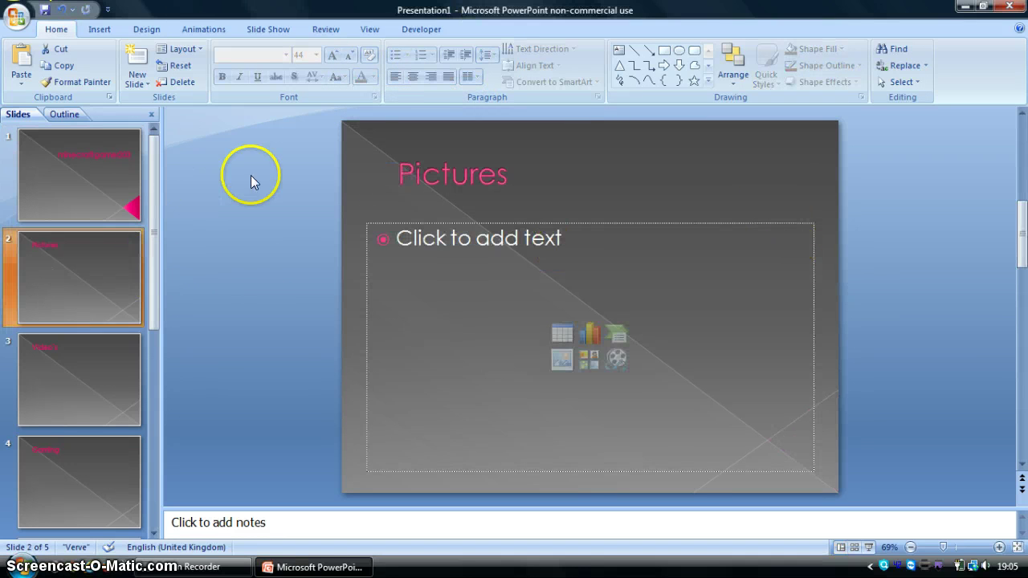
double_click(410, 178)
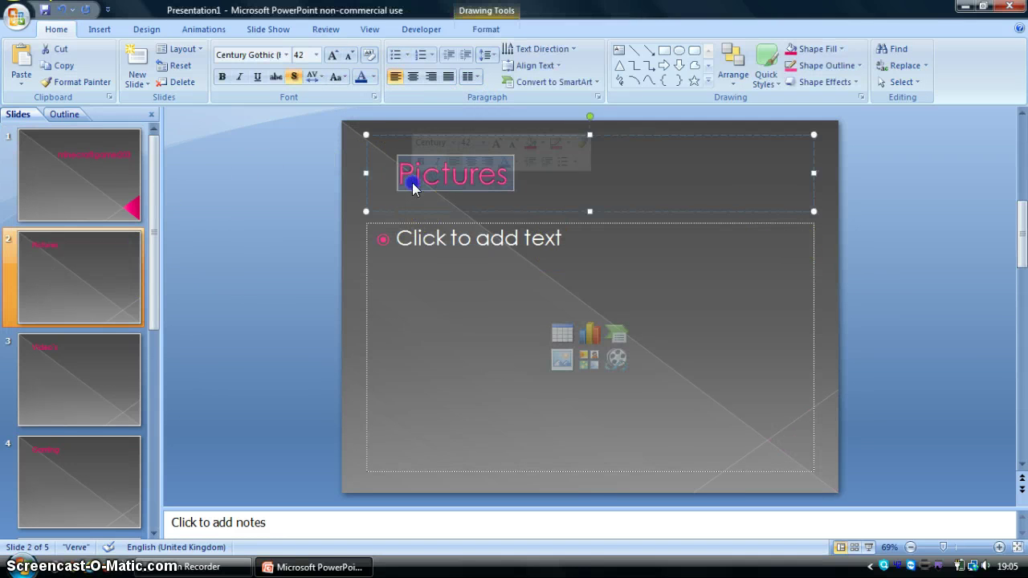
click(361, 76)
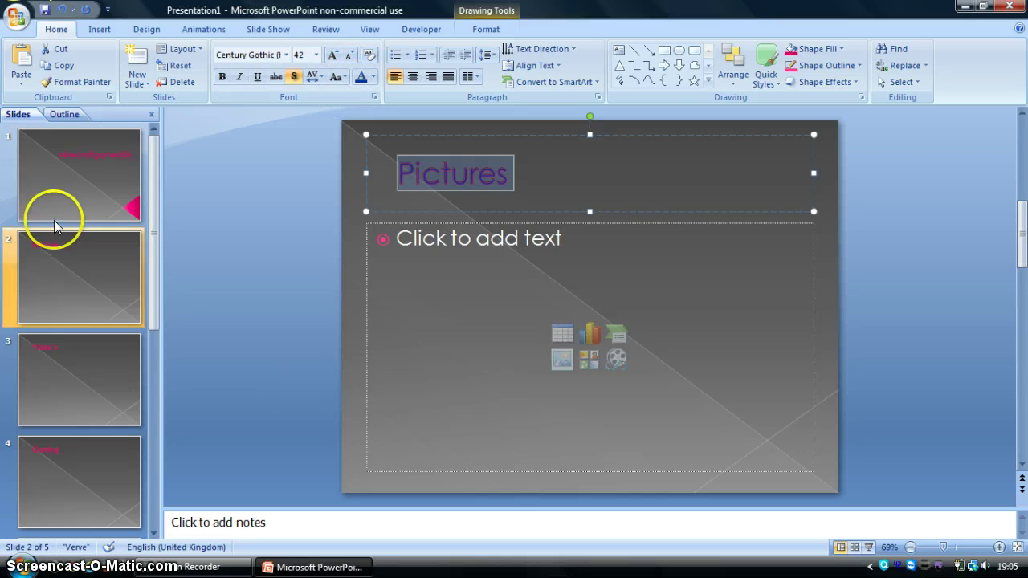
click(48, 135)
click(110, 271)
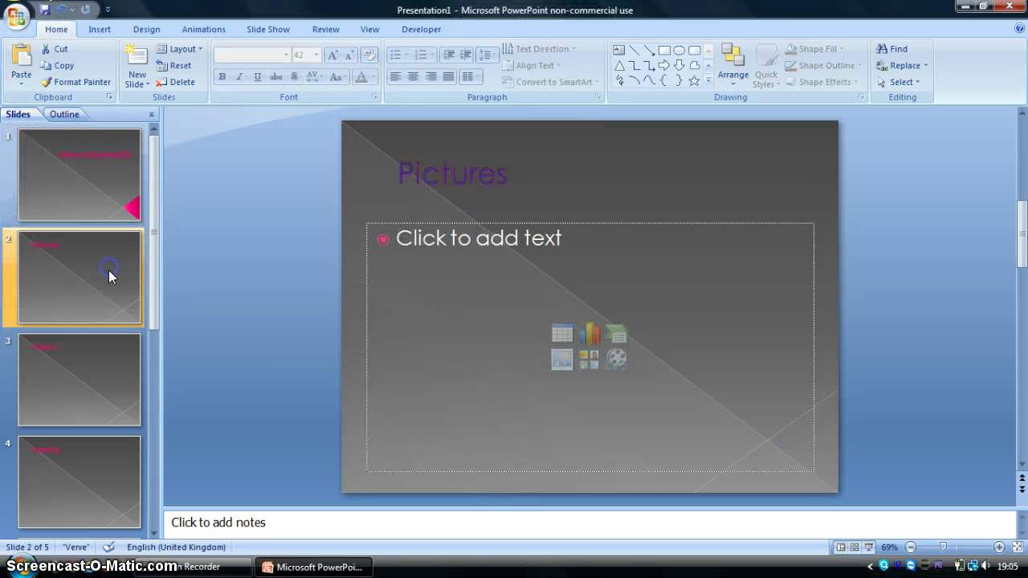
click(136, 395)
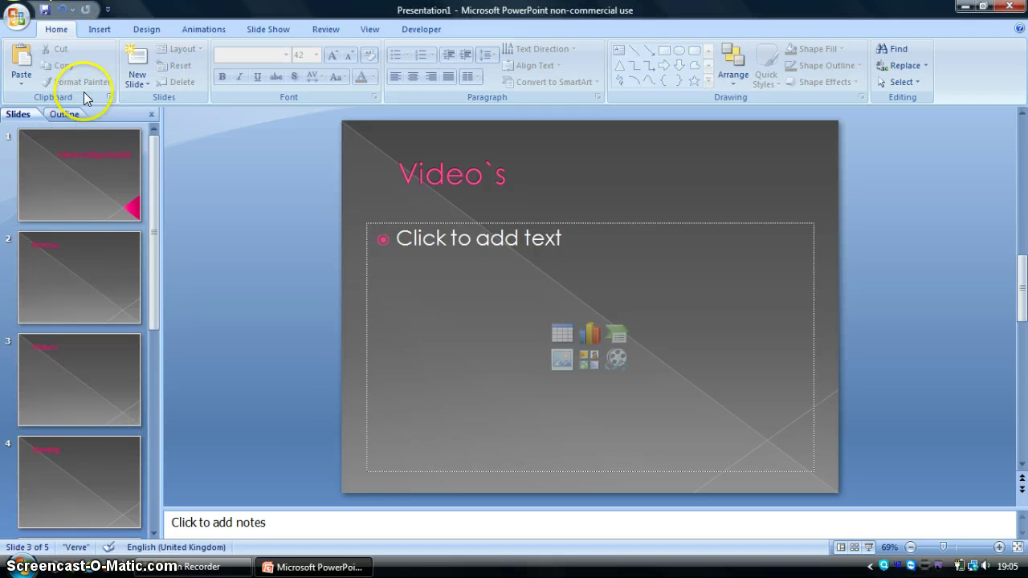
click(89, 143)
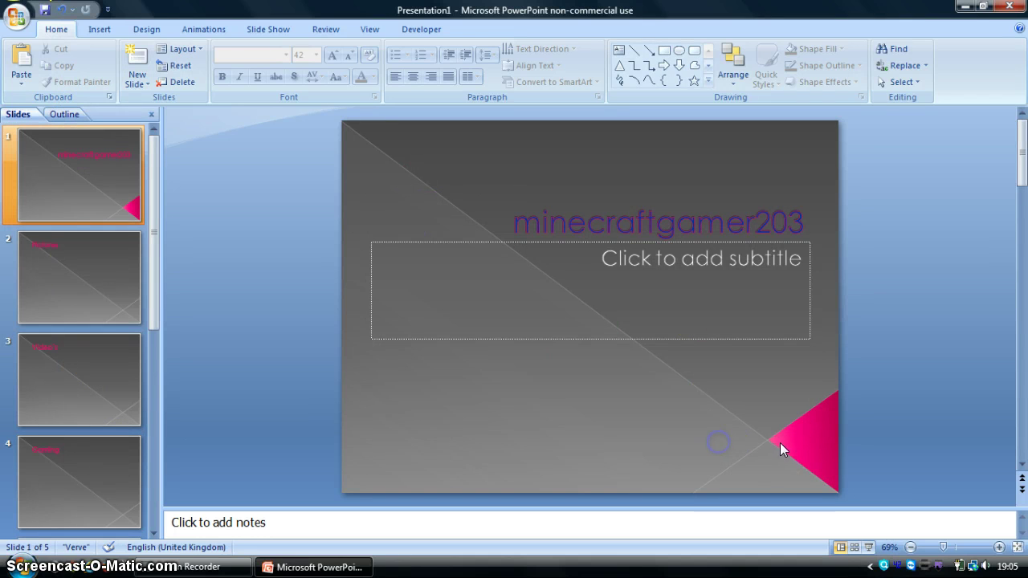
Send the slide 1 title box to the back.
click(731, 74)
click(669, 212)
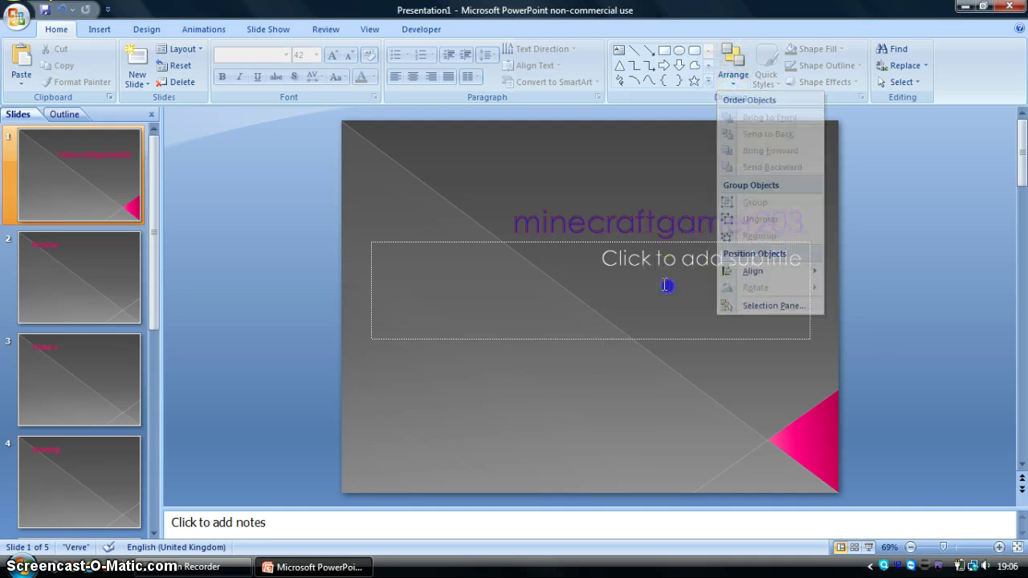
click(642, 215)
double_click(642, 215)
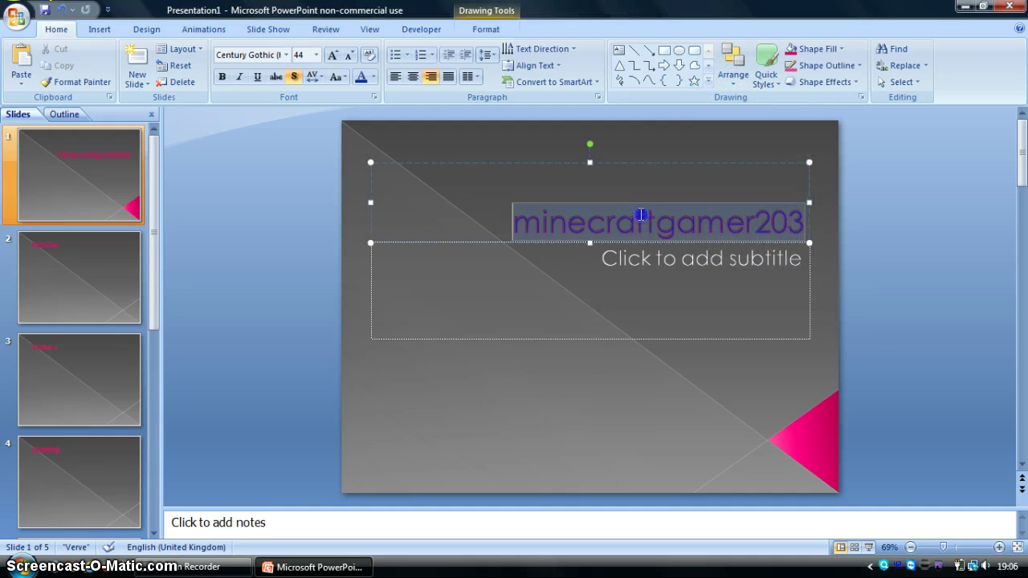
click(733, 73)
click(762, 134)
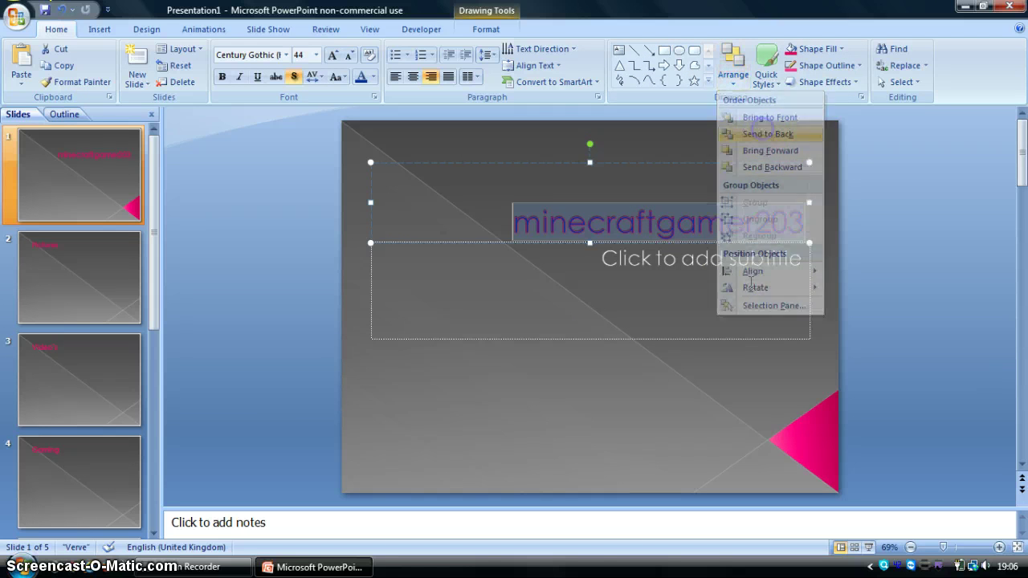
Drag the subtitle box up so it overlaps the title.
click(755, 301)
click(731, 355)
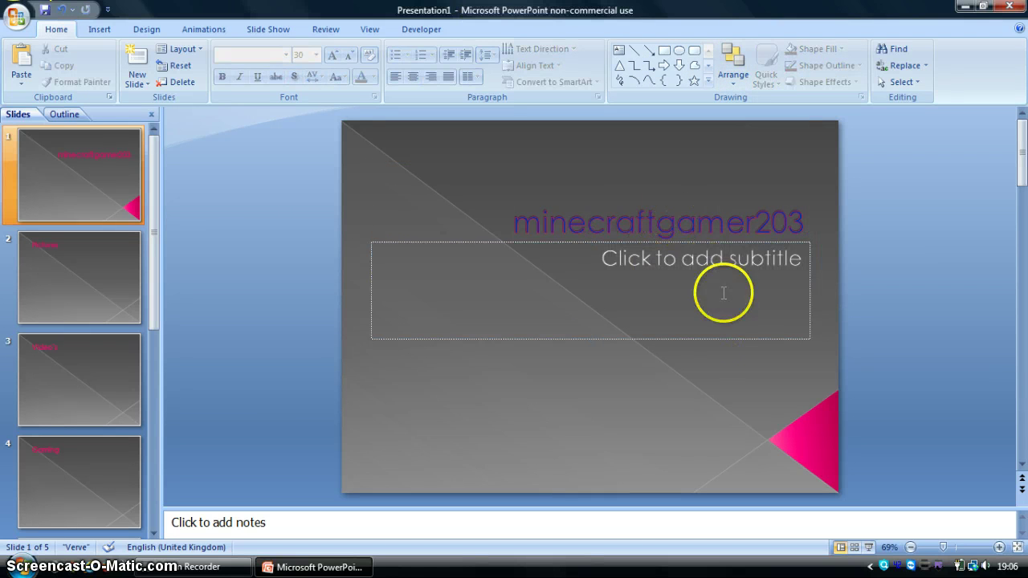
click(712, 238)
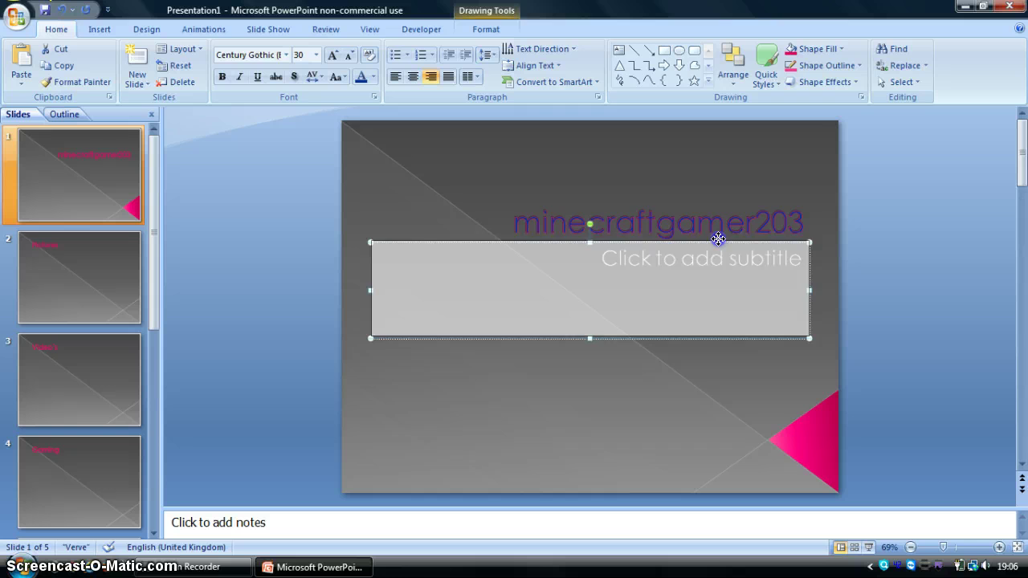
drag(722, 235, 721, 192)
click(713, 335)
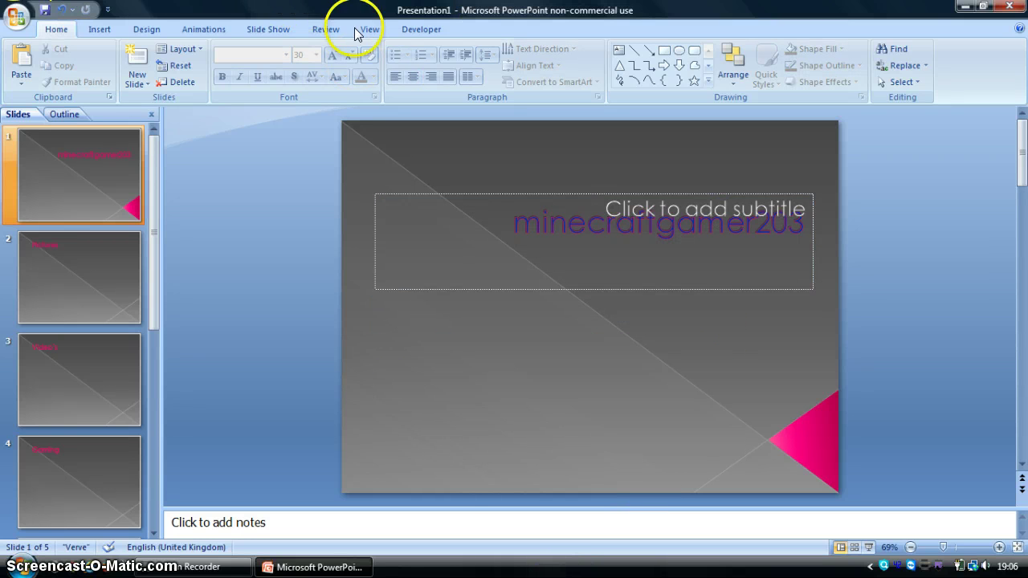
click(603, 242)
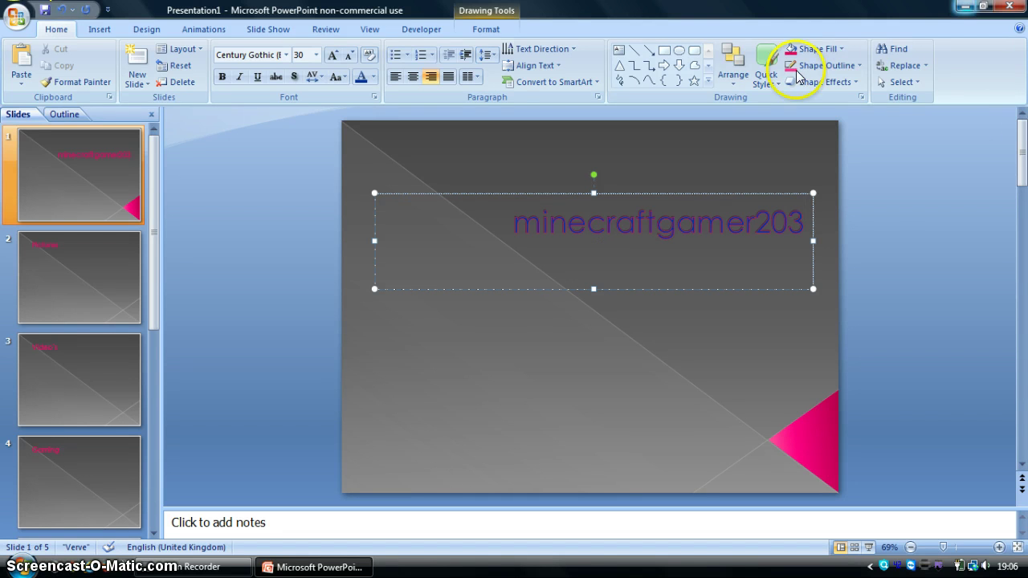
Give the subtitle box a shadow and drag it back down below the title.
click(824, 82)
mouse_move(833, 143)
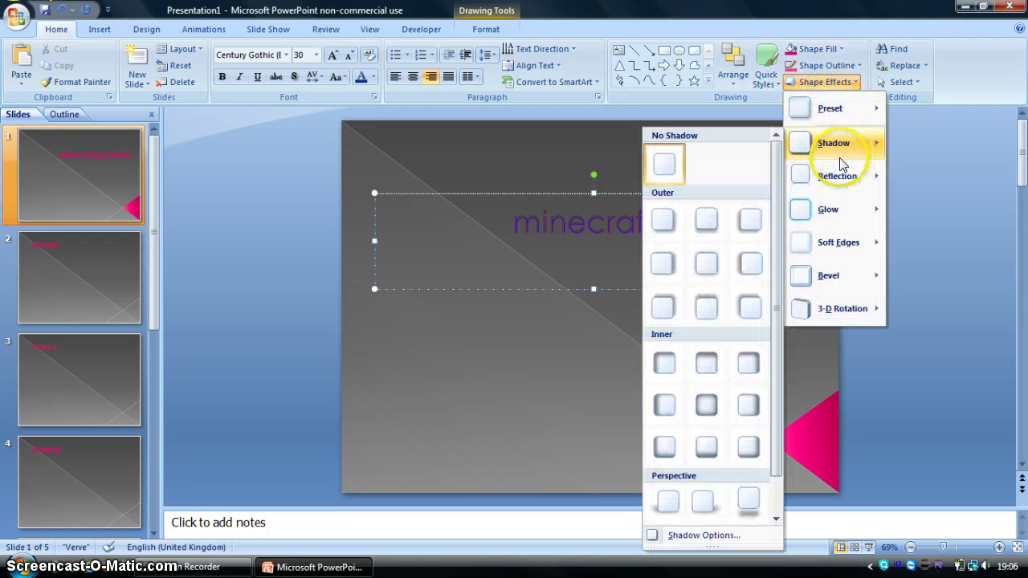
click(706, 259)
click(641, 217)
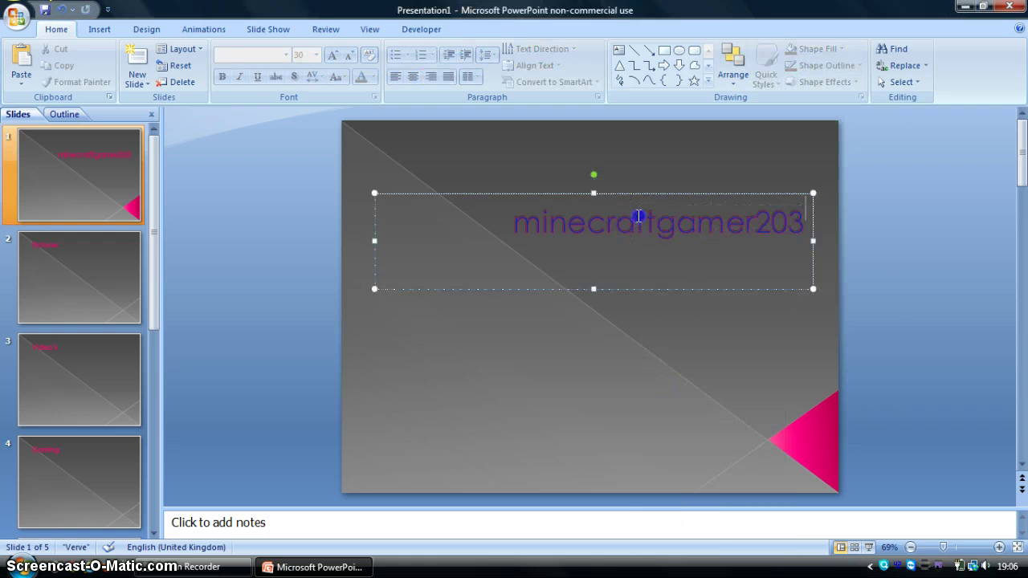
drag(630, 196, 639, 272)
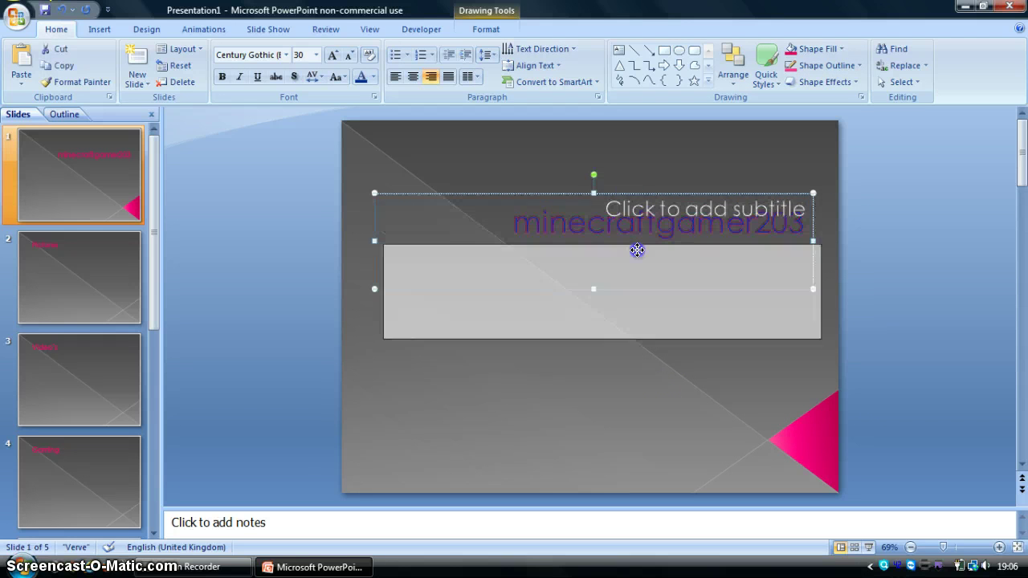
Browse shape styles and shadow effects for the title, then deselect it.
double_click(641, 215)
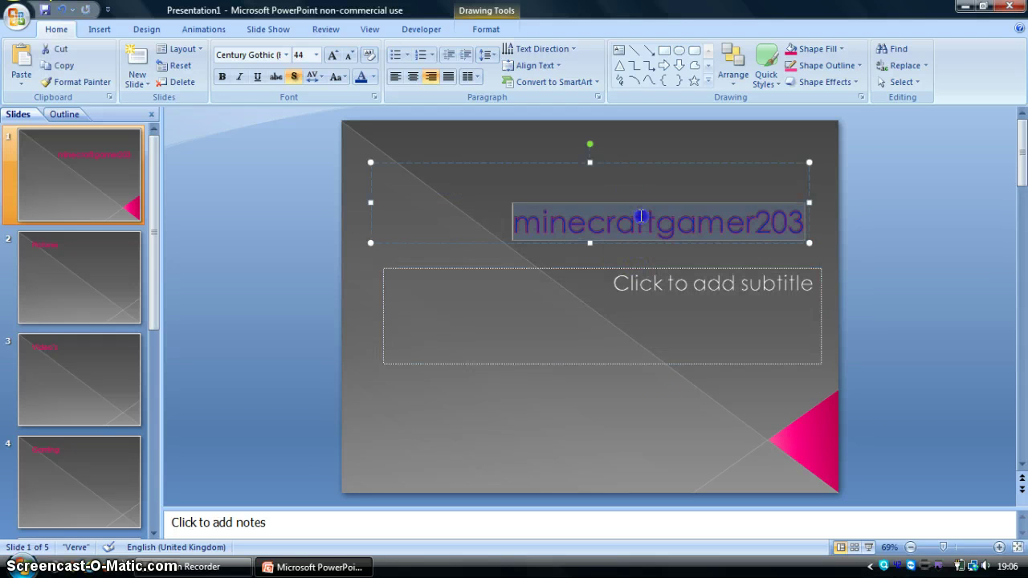
click(764, 77)
click(823, 82)
mouse_move(832, 143)
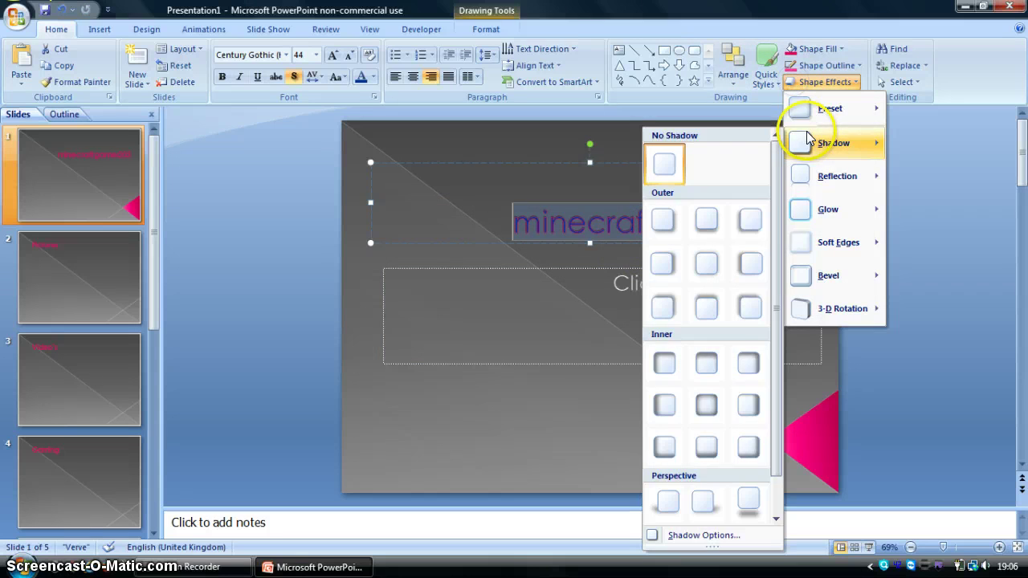
click(753, 453)
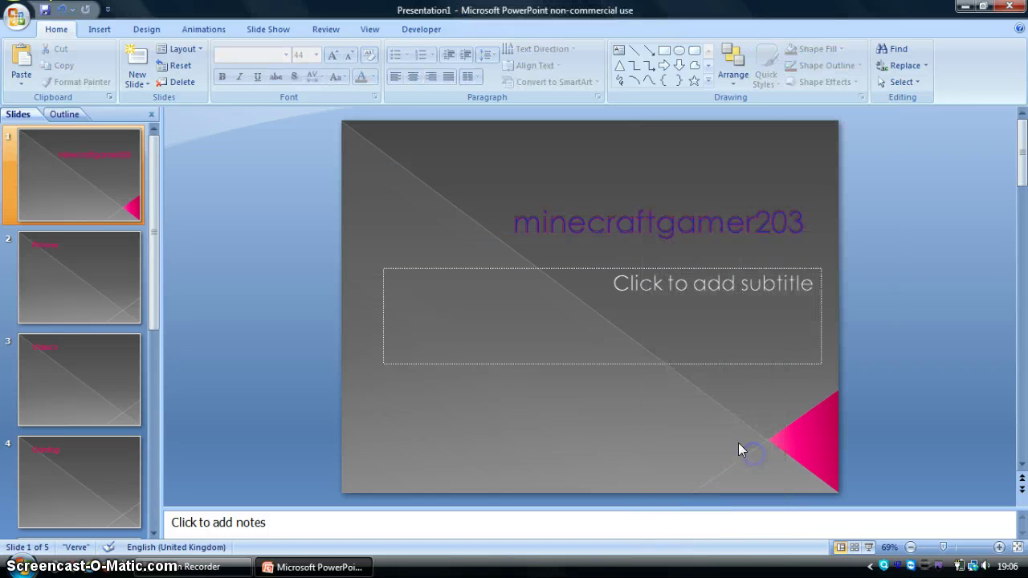
Play the deck as a slide show to the end, then bring up the Office menu.
click(131, 454)
scroll(133, 476, up, 2)
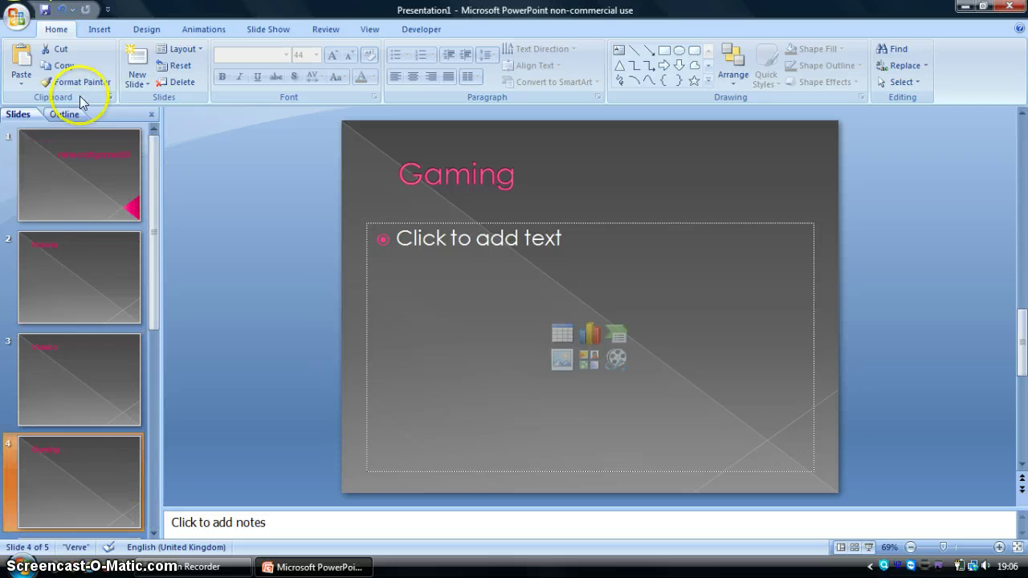
click(89, 142)
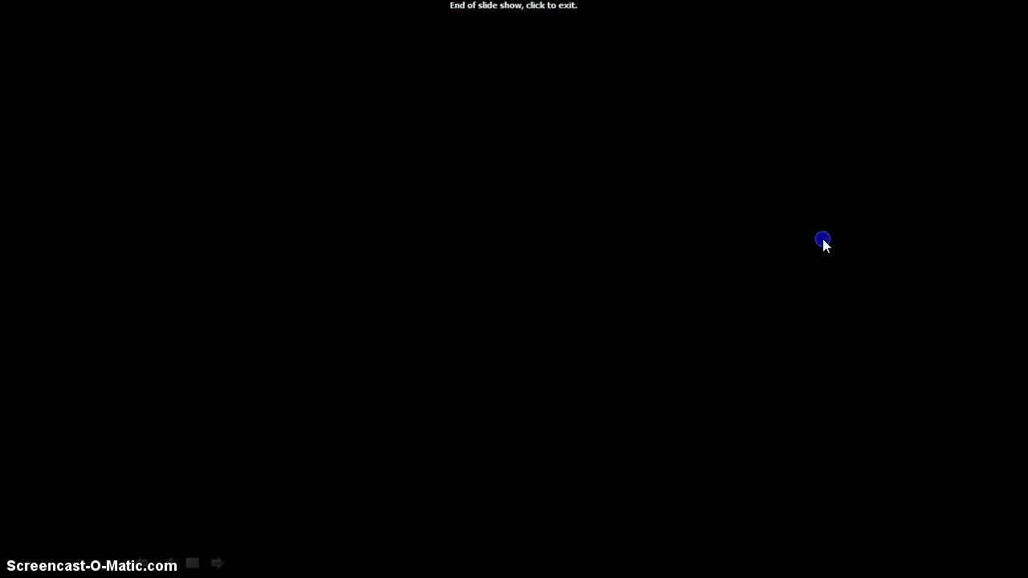
click(16, 16)
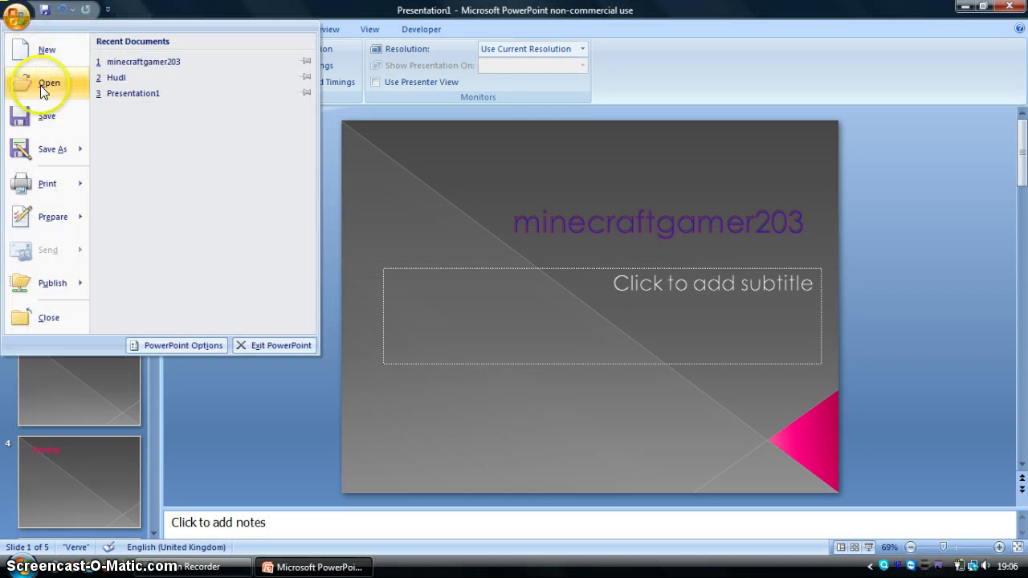
mouse_move(49, 149)
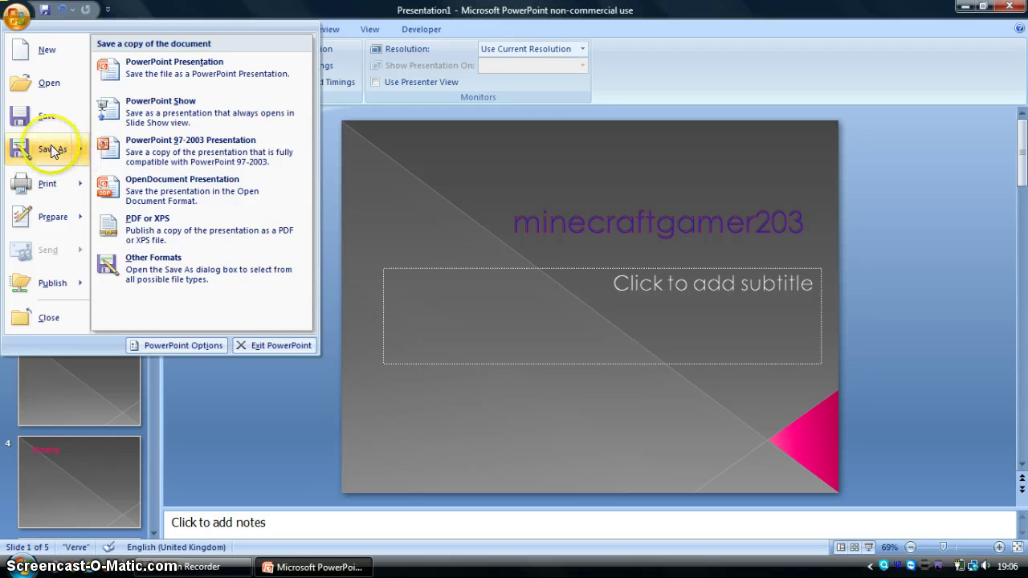
Save the presentation as 'minecraftgamer203' in the Documents 'Youtube Video' folder.
key(Escape)
key(Escape)
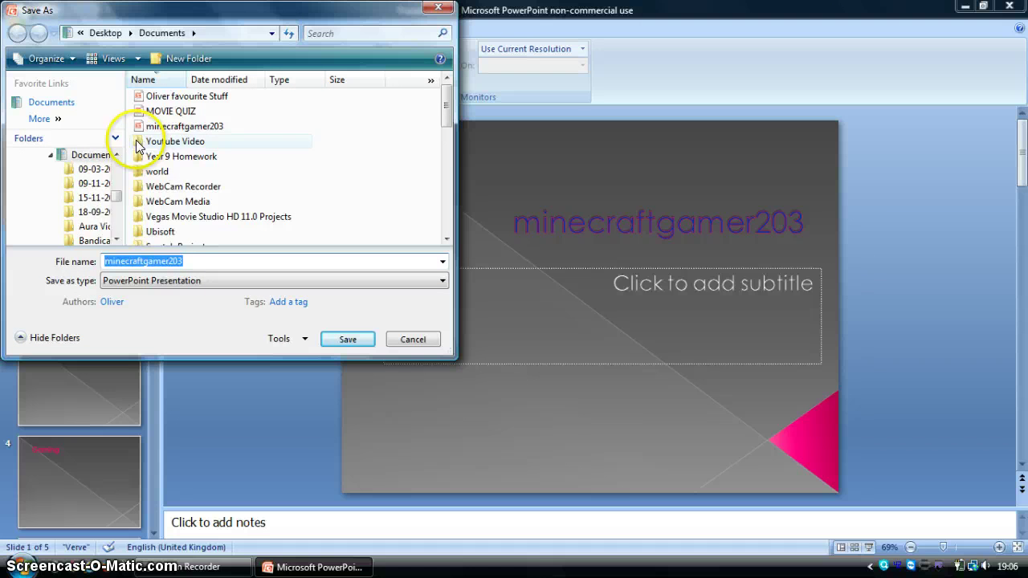
double_click(229, 141)
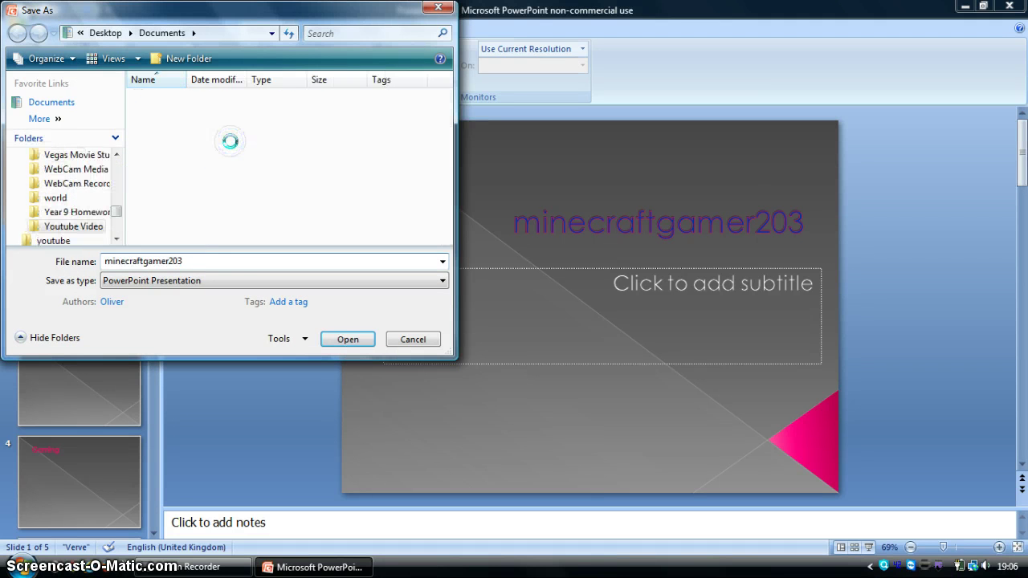
click(333, 340)
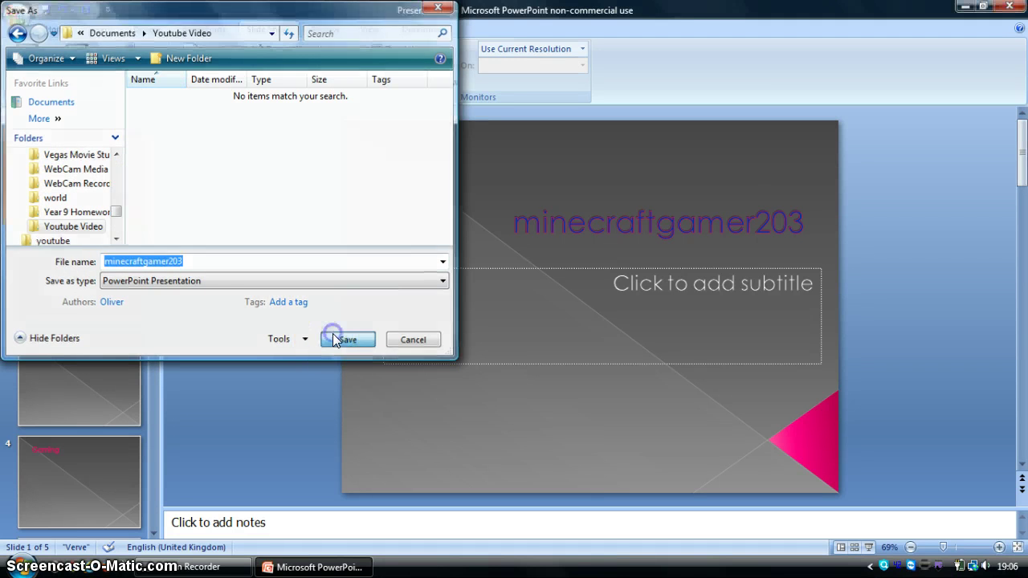